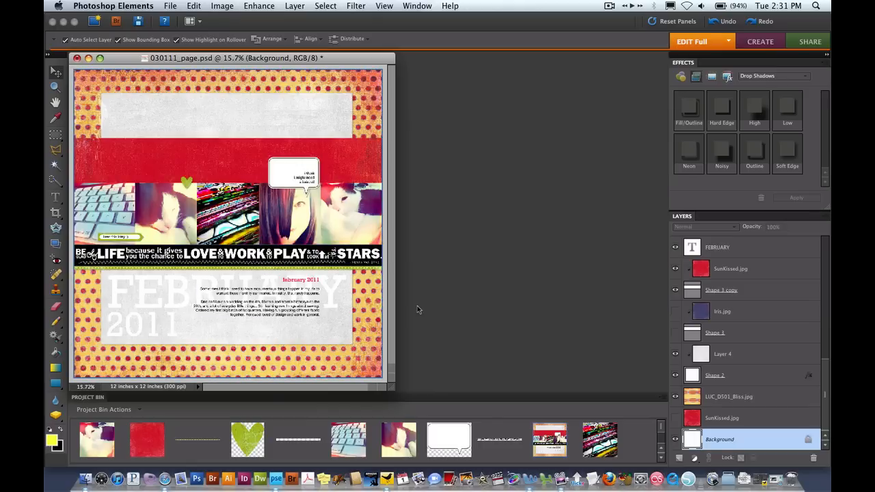
Zoom the finished page 030111_page.psd out to 8.33% and move its window aside to free the workspace
{"action": "key", "text": "super+minus"}
{"action": "key", "text": "super+minus"}
{"action": "key", "text": "super+minus"}
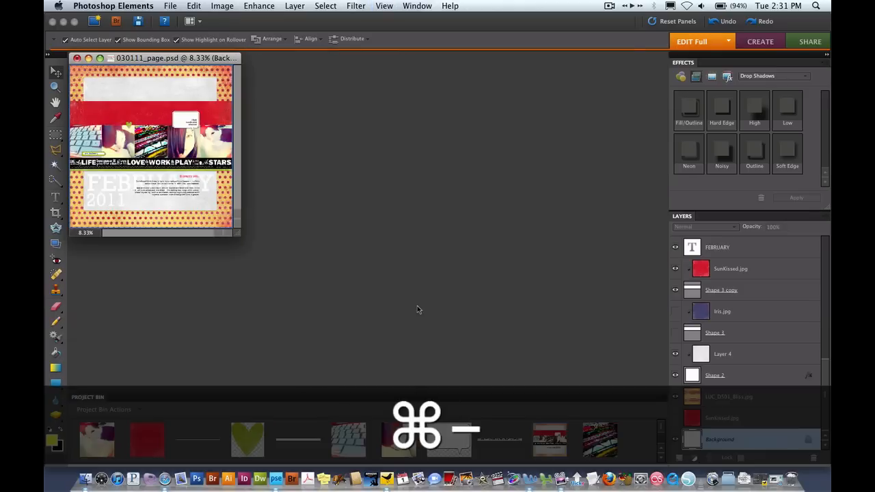
{"action": "key", "text": "super+equal"}
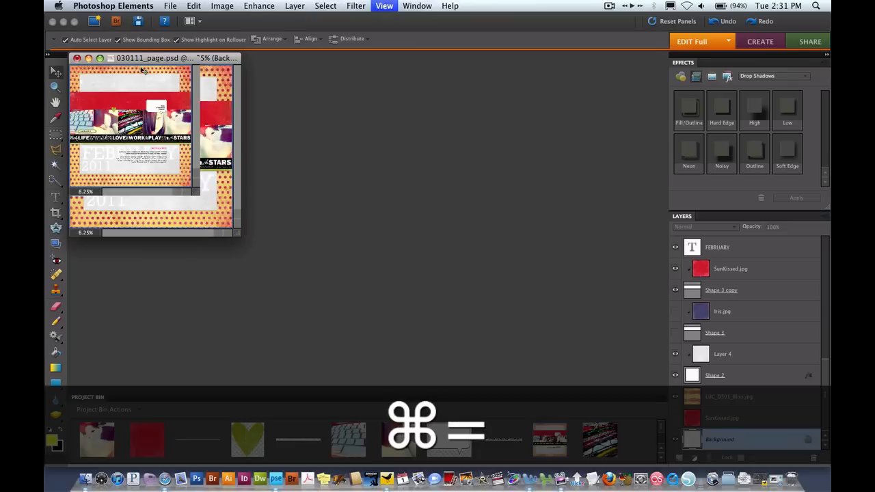
{"action": "left_click_drag", "start_coordinate": [131, 60], "coordinate": [533, 86]}
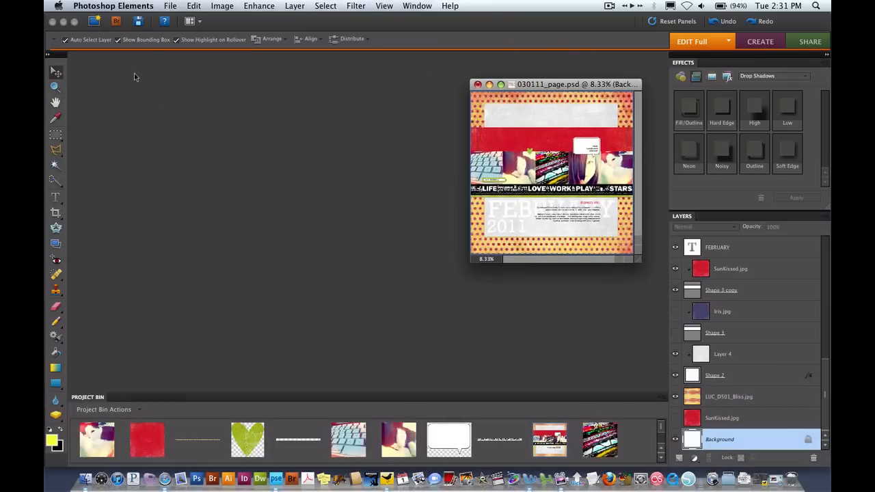
Create a blank 12 x 12 inch RGB document at 300 pixels/inch with a white background, and place it beside the reference page
{"action": "left_click", "coordinate": [171, 5]}
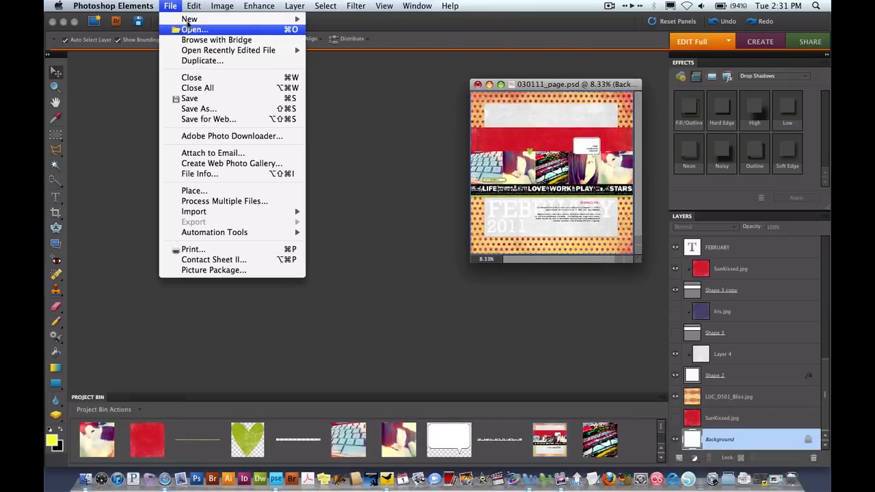
{"action": "mouse_move", "coordinate": [188, 21]}
{"action": "left_click", "coordinate": [353, 25]}
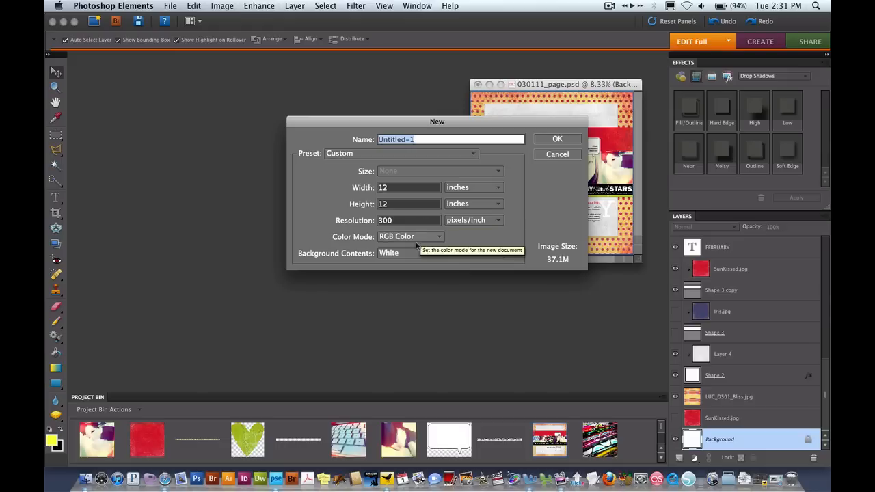
{"action": "left_click", "coordinate": [557, 139]}
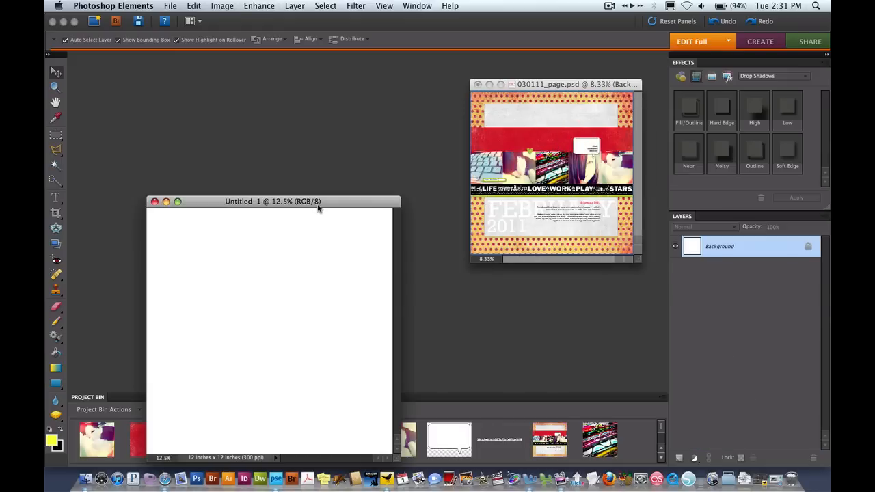
{"action": "left_click_drag", "start_coordinate": [318, 204], "coordinate": [260, 83]}
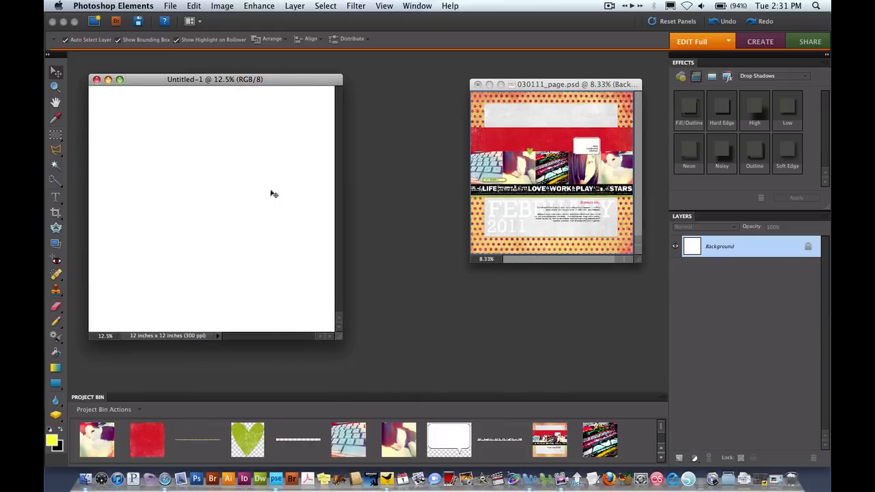
Add the dotted paper LUC_DS01_Bliss.jpg to the blank document as the page background
{"action": "left_click", "coordinate": [661, 457]}
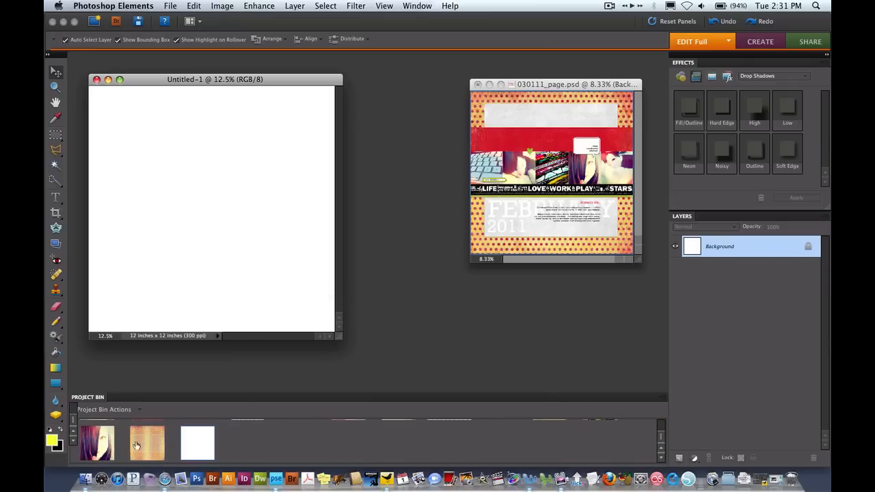
{"action": "left_click_drag", "start_coordinate": [150, 447], "coordinate": [180, 252]}
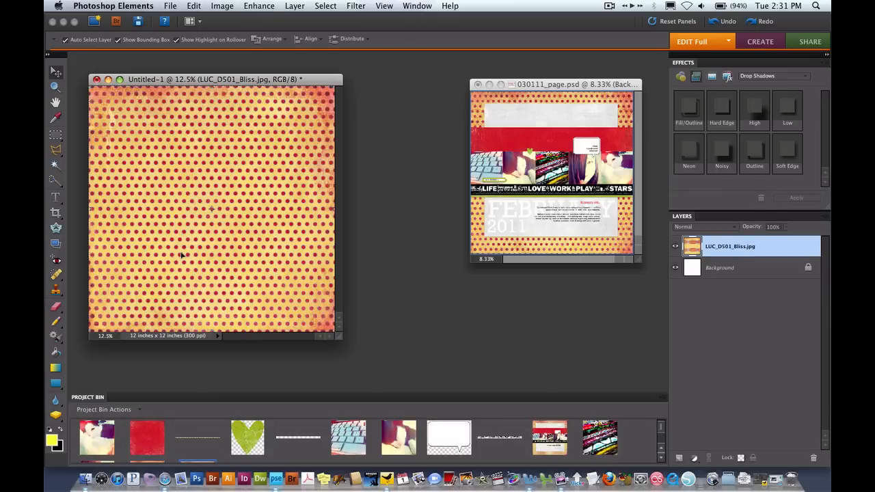
Open the red SunKissed.jpg paper in its own window and shift the window clear of the workspace edge
{"action": "left_click", "coordinate": [661, 461]}
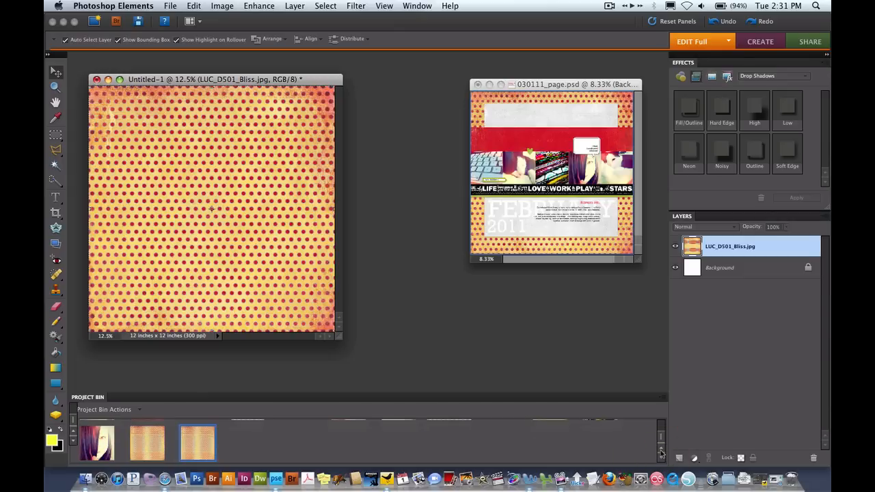
{"action": "left_click", "coordinate": [661, 451]}
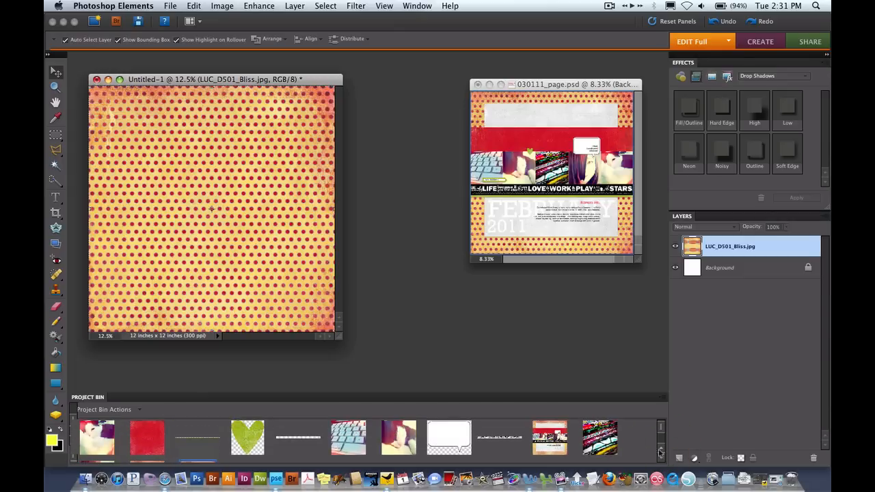
{"action": "double_click", "coordinate": [156, 443]}
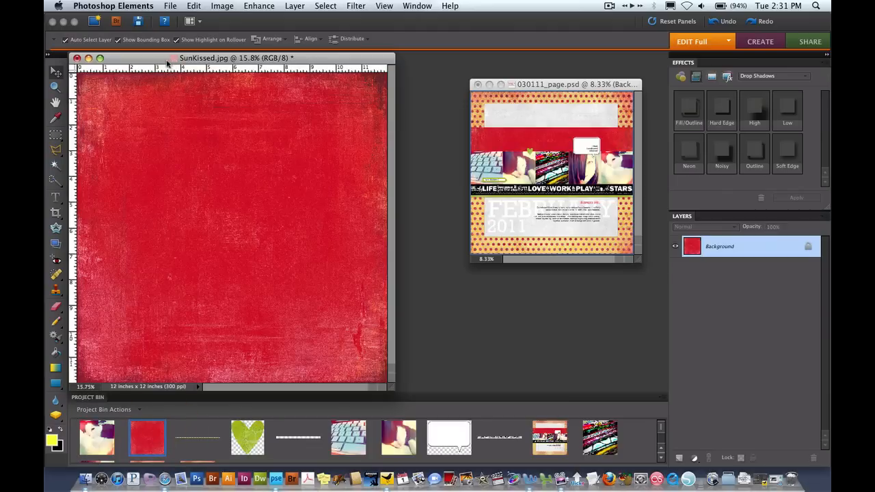
{"action": "left_click_drag", "start_coordinate": [154, 62], "coordinate": [213, 71]}
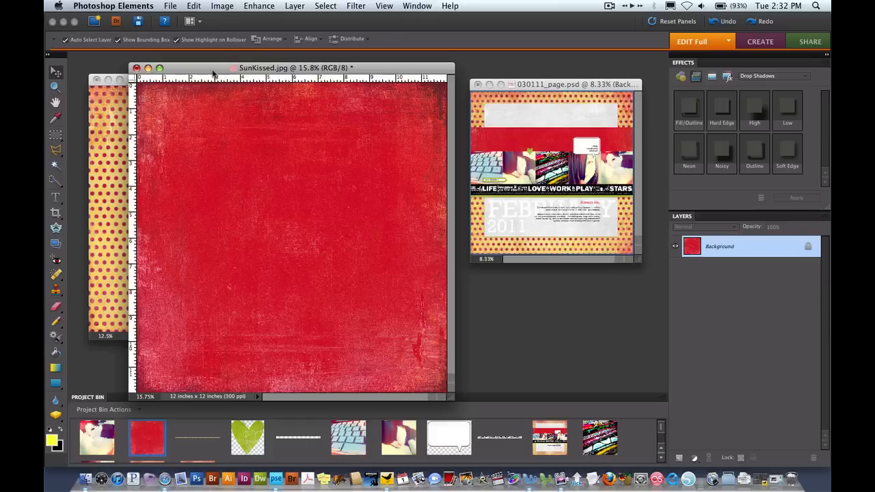
Save a copy of the red paper as SunKissed-white.jpg in the 030111-page folder, JPEG quality 12 (Maximum)
{"action": "left_click", "coordinate": [170, 6]}
{"action": "left_click", "coordinate": [198, 109]}
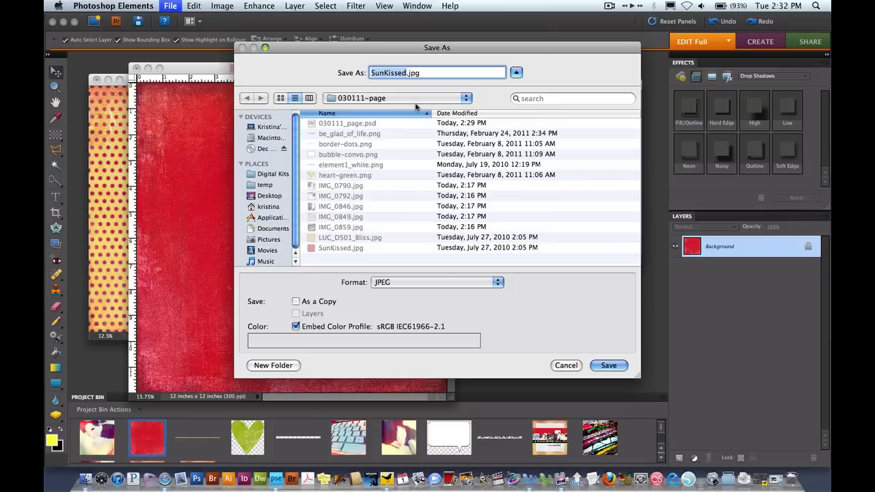
{"action": "key", "text": "Right"}
{"action": "type", "text": "-white"}
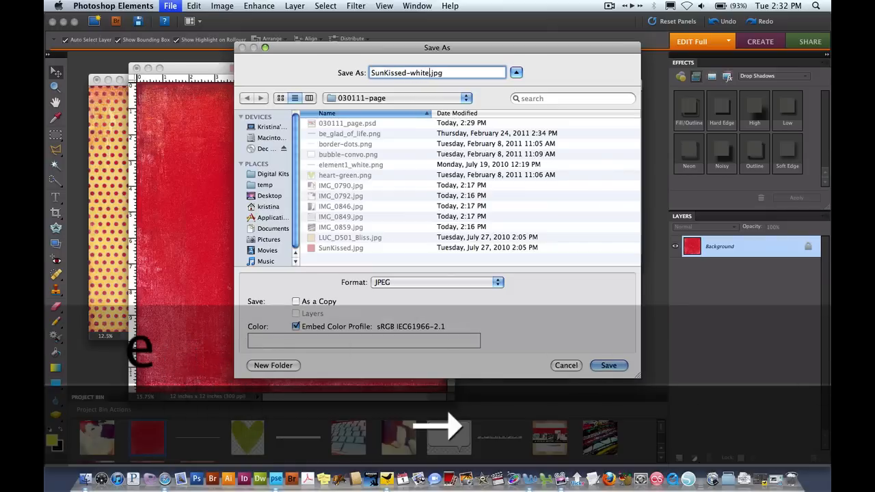
{"action": "key", "text": "Return"}
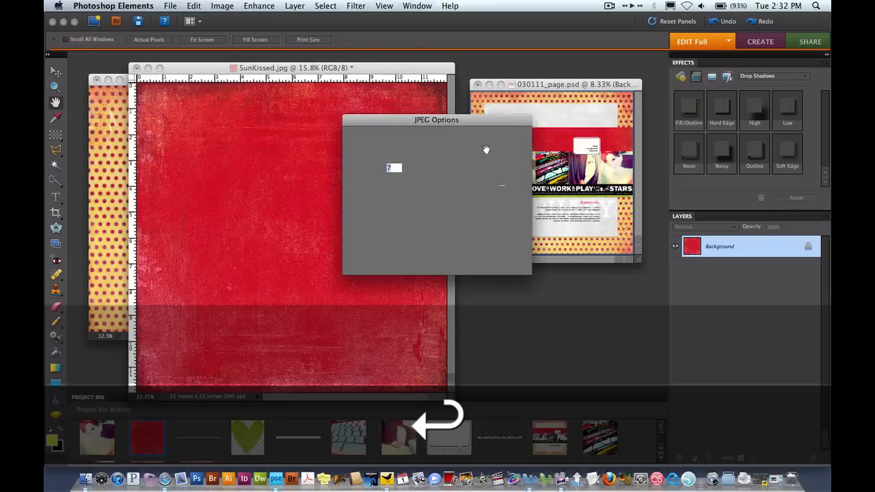
{"action": "type", "text": "12"}
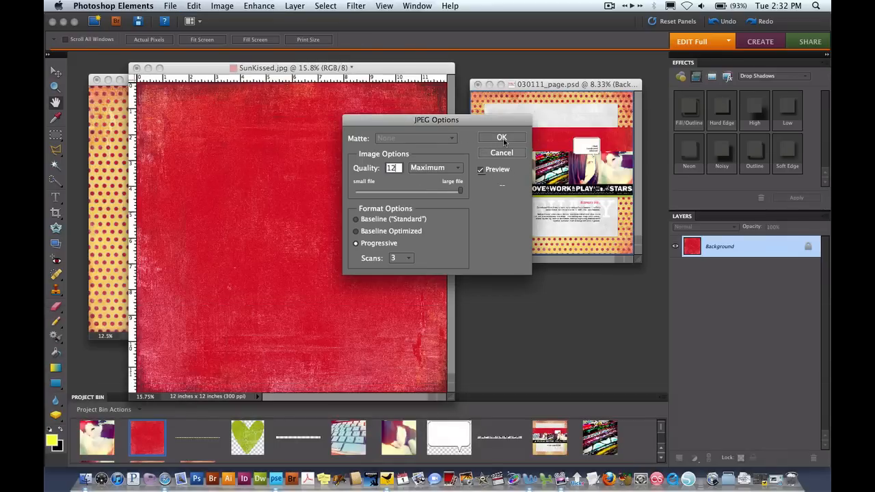
{"action": "left_click", "coordinate": [503, 139]}
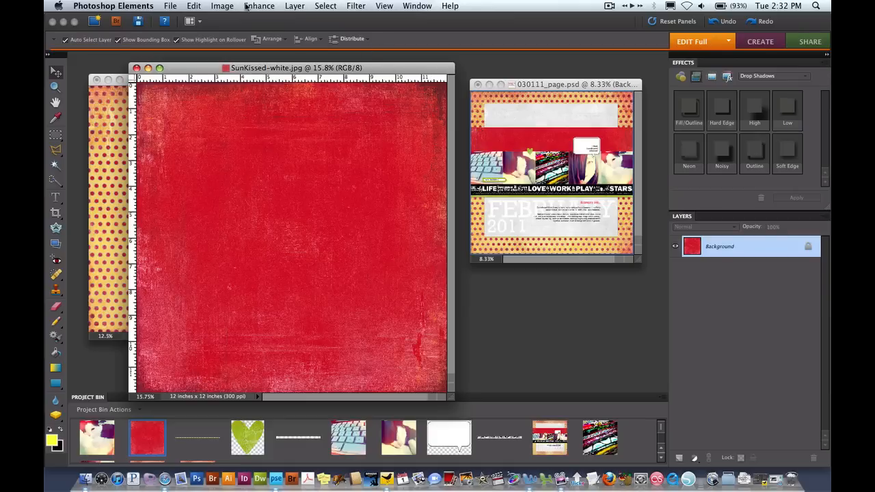
Convert the SunKissed-white.jpg paper to black and white with the preselected style and intensities
{"action": "left_click", "coordinate": [258, 5]}
{"action": "mouse_move", "coordinate": [285, 110]}
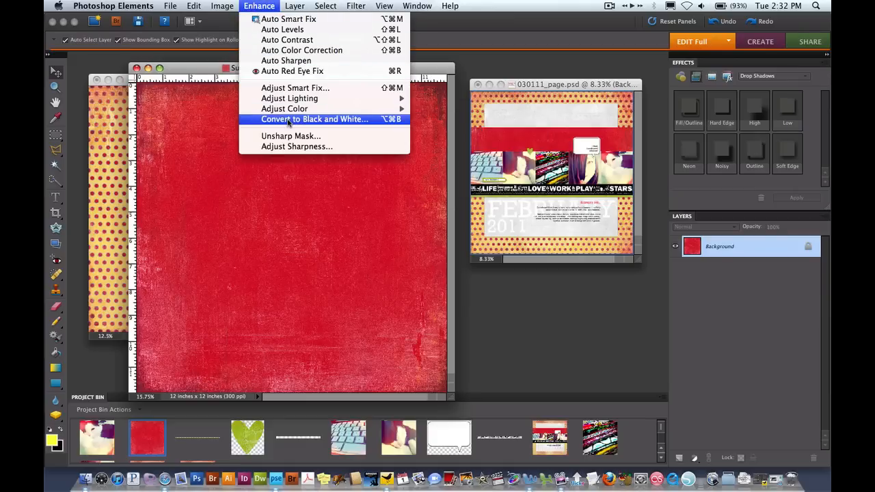
{"action": "left_click", "coordinate": [288, 119]}
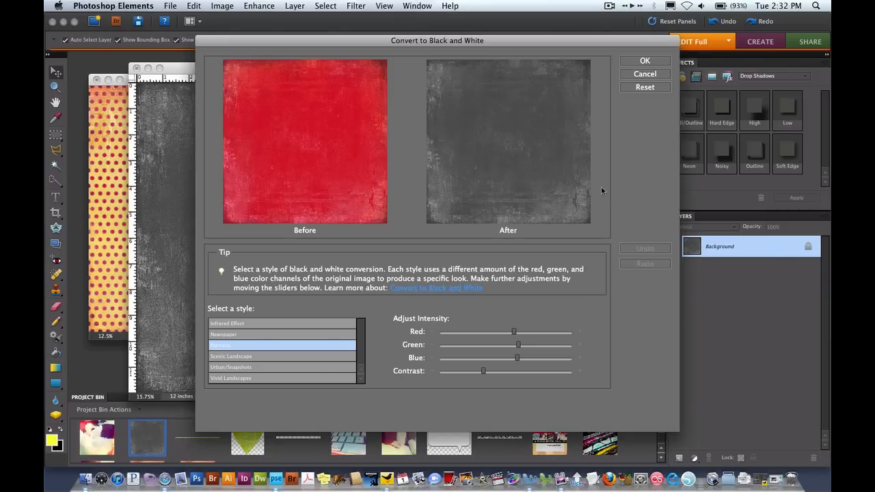
{"action": "left_click", "coordinate": [645, 61]}
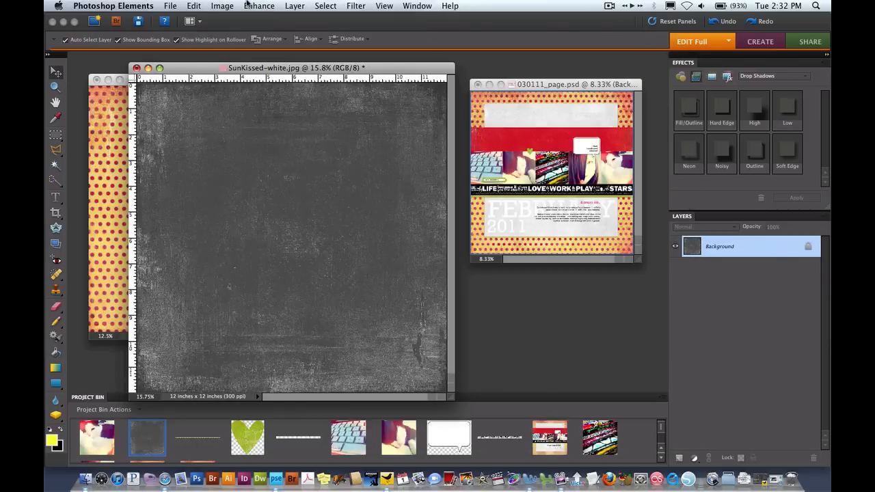
Lighten the gray paper to near white with Levels, setting the midtone input to 3.67 and the highlight input to 138
{"action": "left_click", "coordinate": [252, 5]}
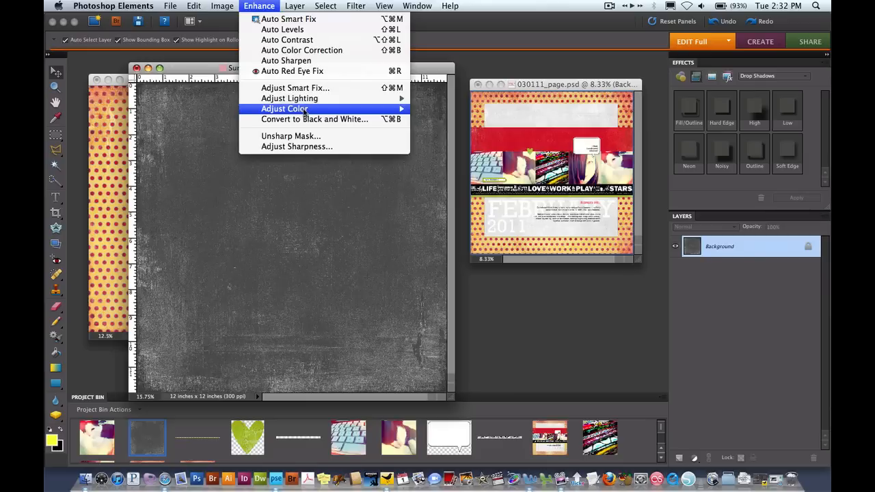
{"action": "mouse_move", "coordinate": [305, 111]}
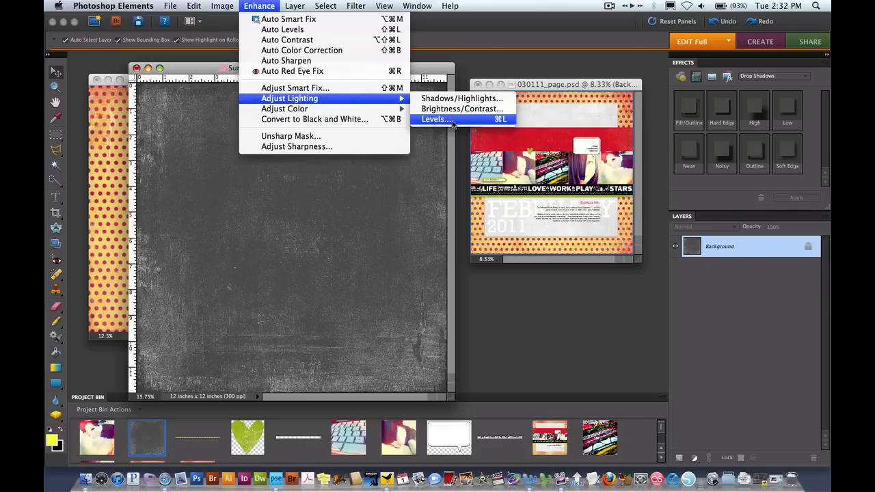
{"action": "left_click", "coordinate": [451, 121]}
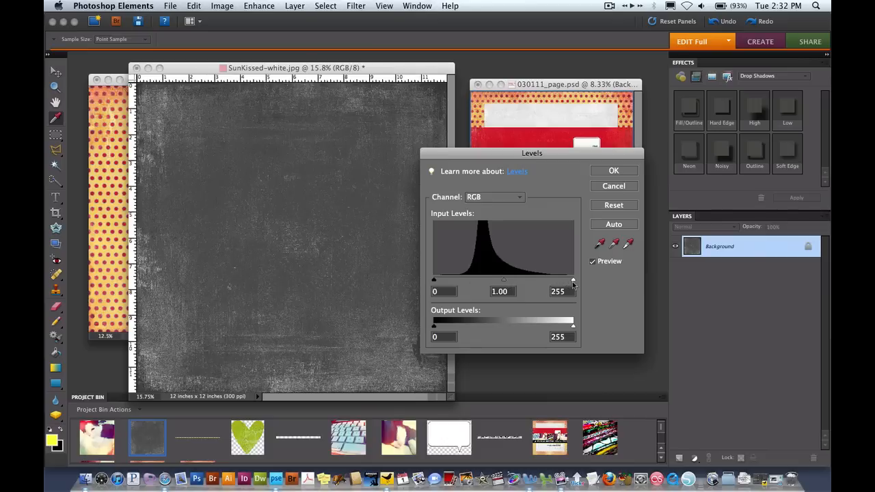
{"action": "left_click", "coordinate": [573, 282]}
{"action": "left_click_drag", "start_coordinate": [573, 282], "coordinate": [442, 278]}
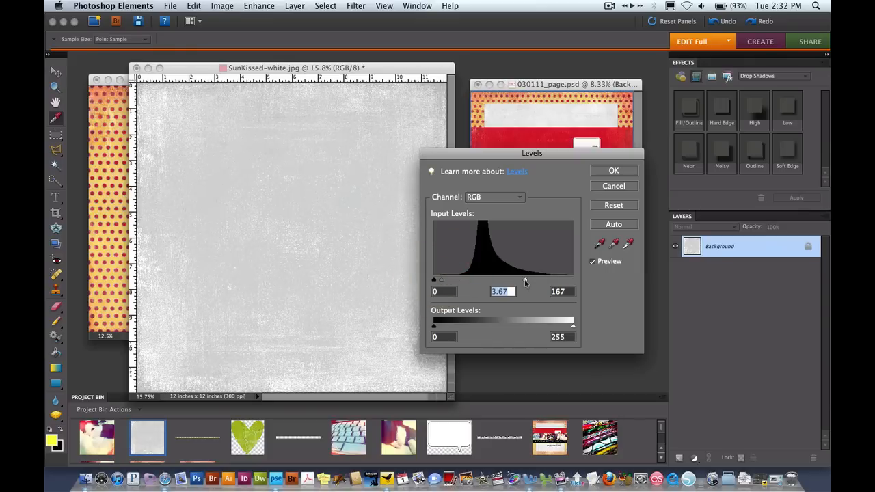
{"action": "left_click_drag", "start_coordinate": [525, 282], "coordinate": [509, 282]}
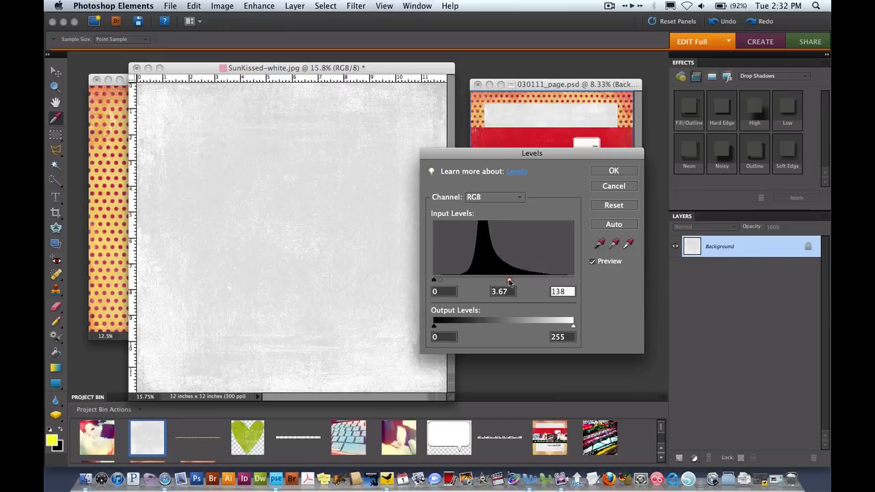
{"action": "left_click", "coordinate": [619, 172]}
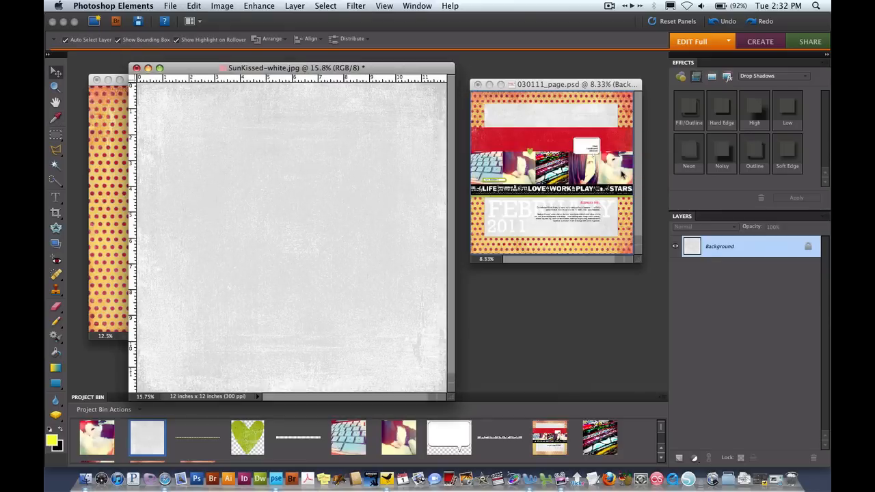
Try placing the full-size white paper over the dotted background in Untitled-1, then undo it and reopen the paper's own window
{"action": "left_click", "coordinate": [147, 69]}
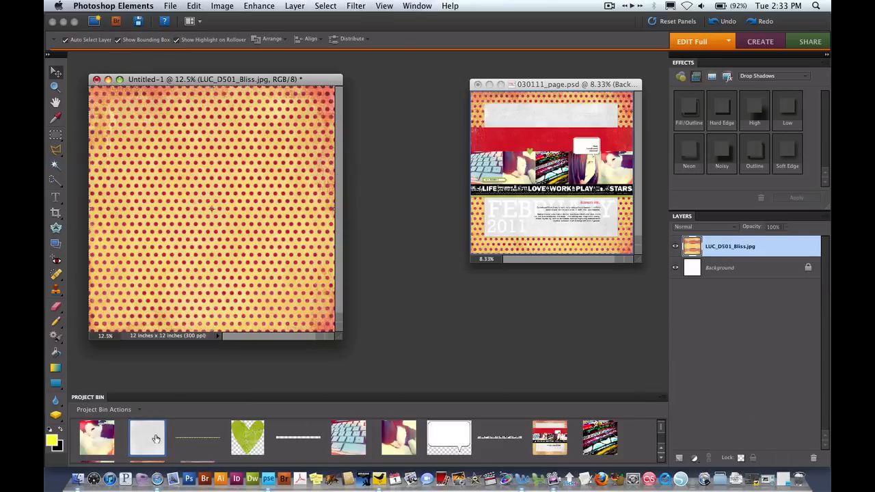
{"action": "left_click_drag", "start_coordinate": [156, 437], "coordinate": [176, 263]}
{"action": "key", "text": "super+z"}
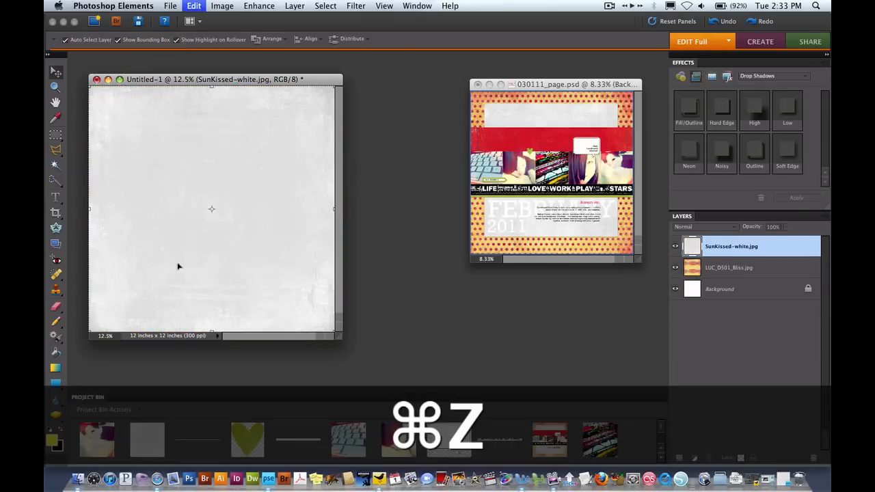
{"action": "double_click", "coordinate": [143, 441]}
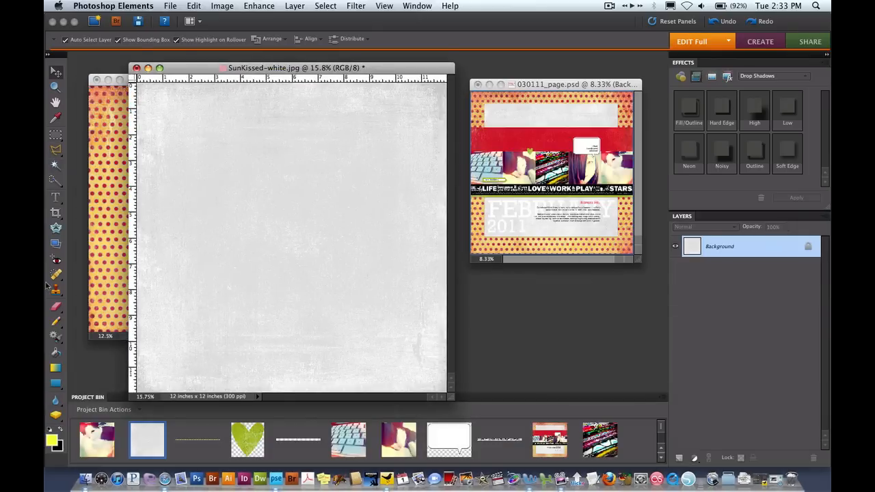
Crop the SunKissed-white.jpg paper to 9.75 in by 9.75 in at 300 pixels/inch with the Crop tool
{"action": "left_click", "coordinate": [56, 214]}
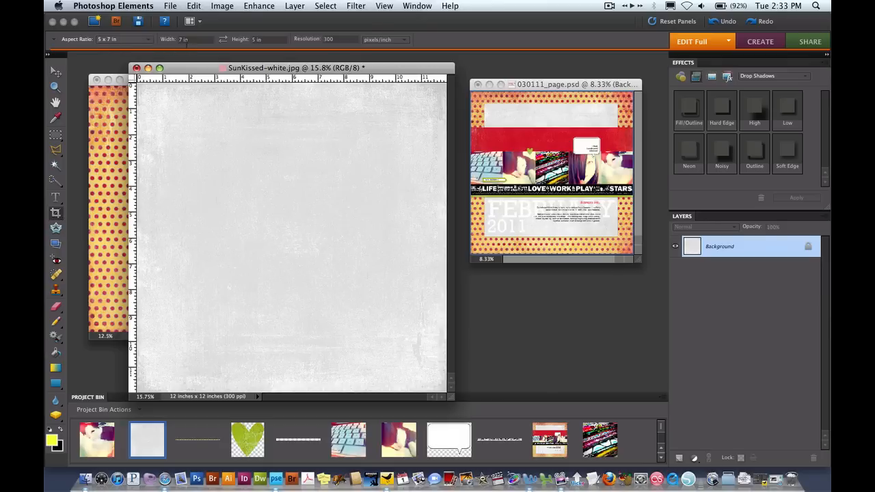
{"action": "left_click", "coordinate": [194, 41]}
{"action": "type", "text": "9.75"}
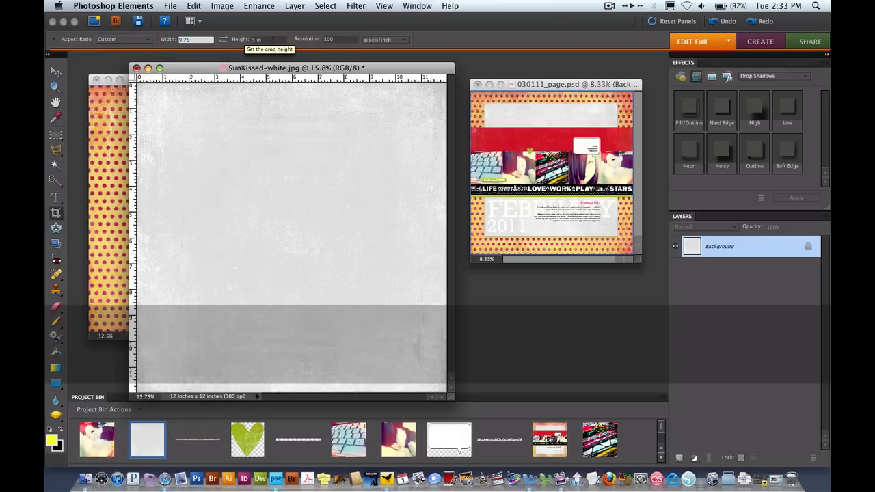
{"action": "key", "text": "Return"}
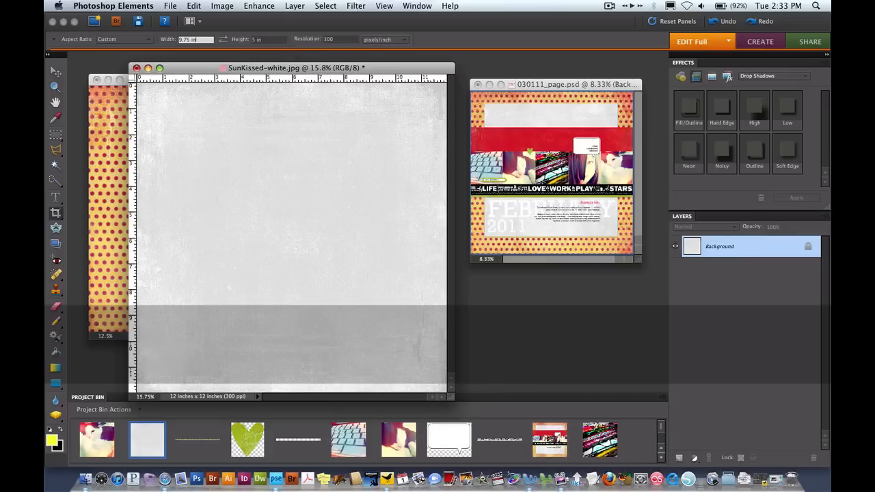
{"action": "left_click", "coordinate": [276, 39]}
{"action": "type", "text": "9."}
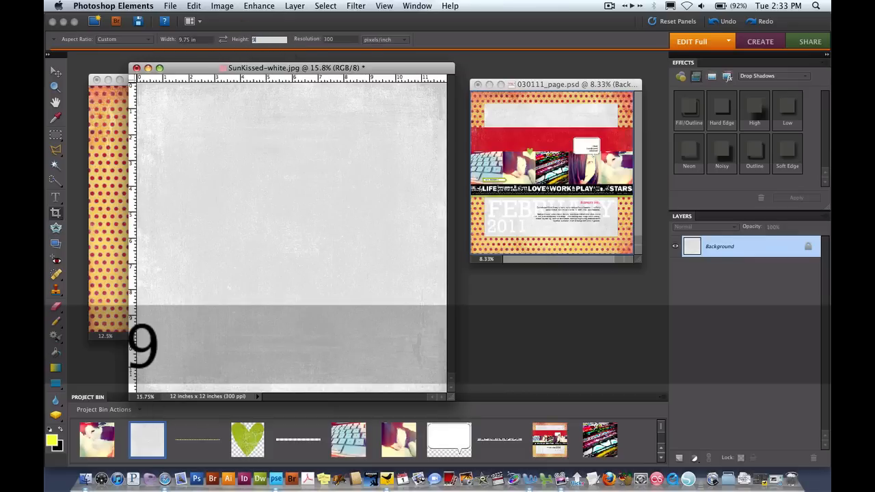
{"action": "type", "text": "75 in"}
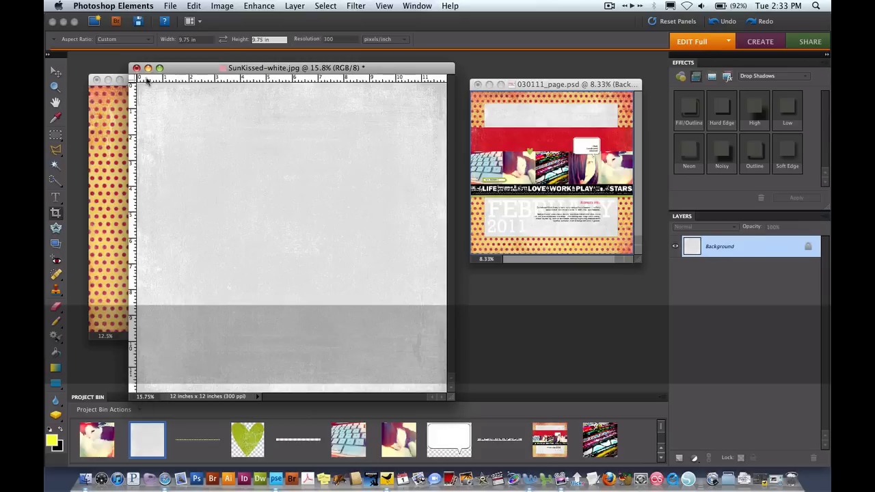
{"action": "left_click_drag", "start_coordinate": [137, 84], "coordinate": [578, 422]}
{"action": "key", "text": "Return"}
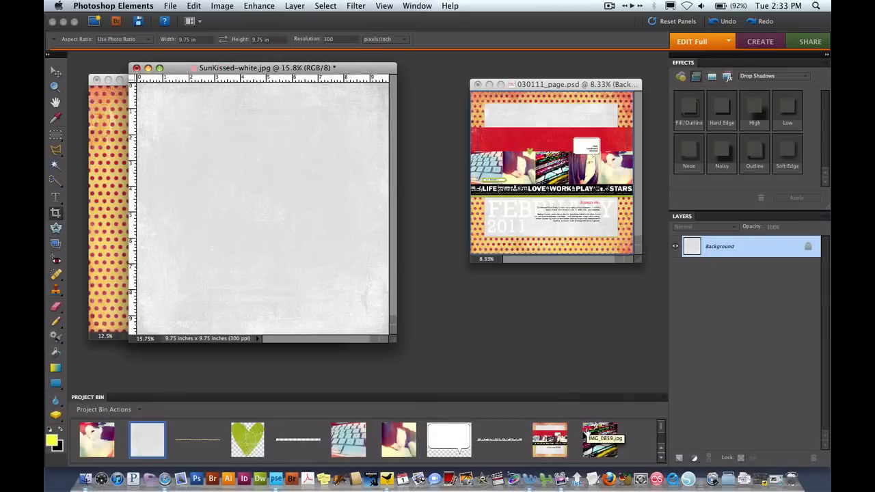
Save the cropped white paper, minimize its window and place it centered over the dotted background in Untitled-1
{"action": "key", "text": "super+s"}
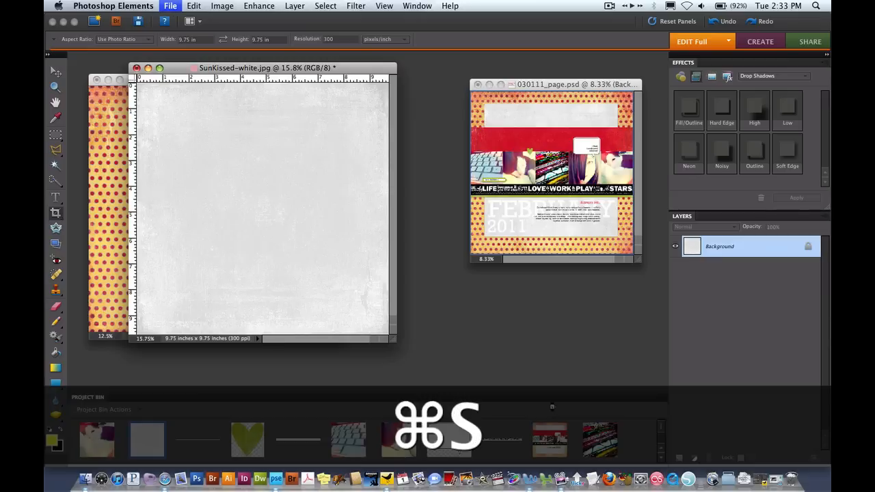
{"action": "left_click", "coordinate": [148, 68]}
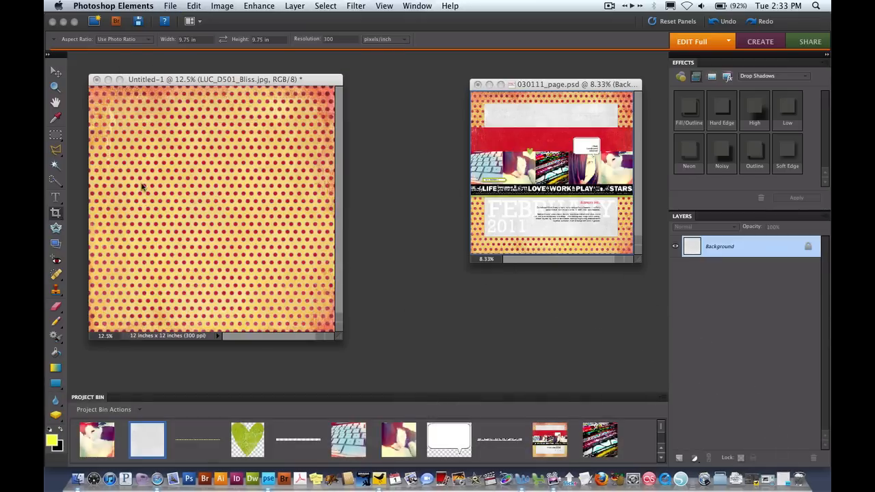
{"action": "left_click_drag", "start_coordinate": [147, 441], "coordinate": [170, 245]}
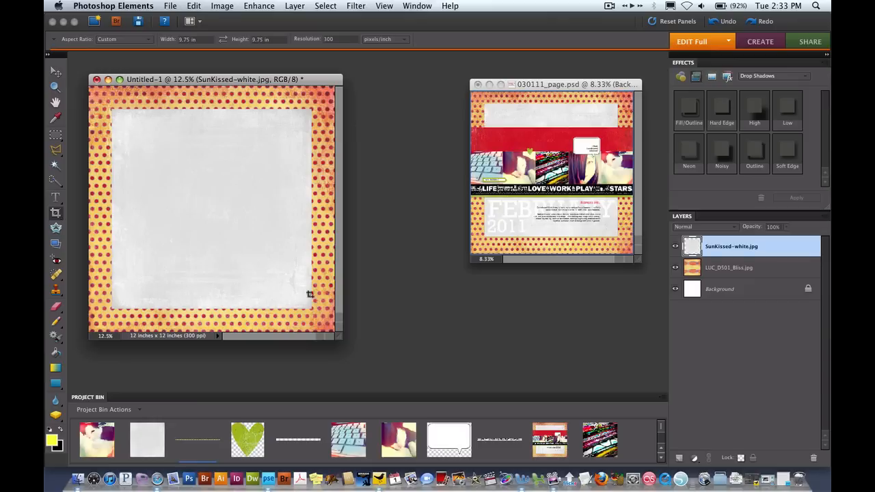
Bring up the five photos IMG_0792, IMG_0849, IMG_0790, IMG_0859 and IMG_0846 from the project bin to look at each
{"action": "double_click", "coordinate": [95, 441]}
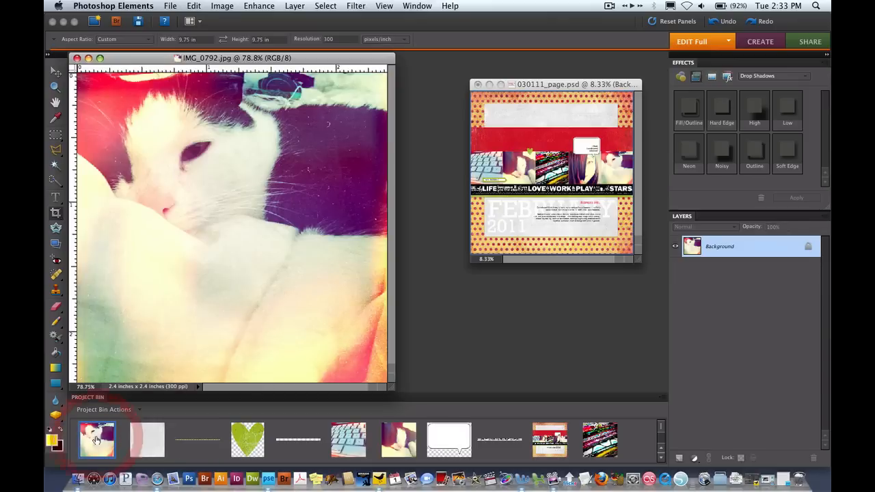
{"action": "double_click", "coordinate": [350, 442]}
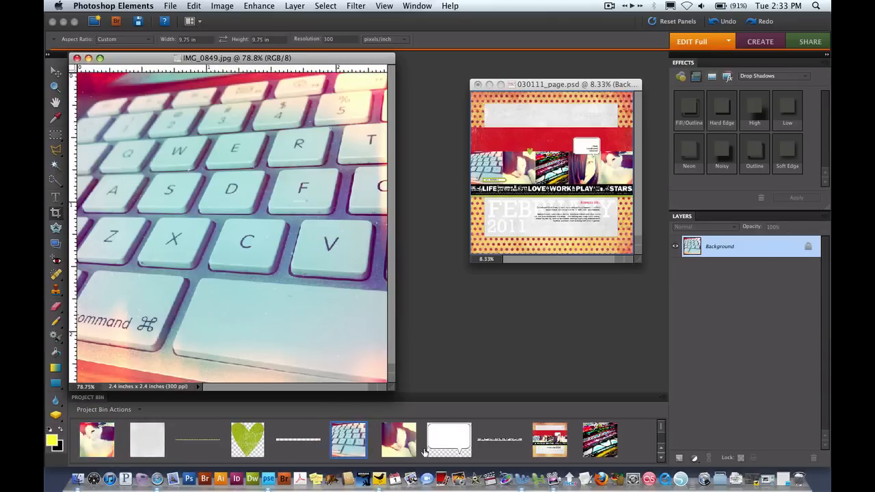
{"action": "double_click", "coordinate": [398, 441]}
{"action": "double_click", "coordinate": [599, 439]}
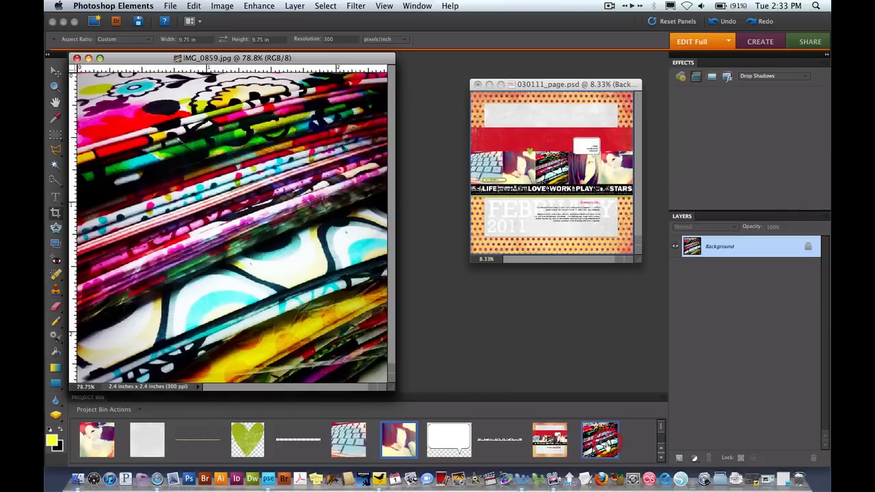
{"action": "left_click", "coordinate": [661, 458]}
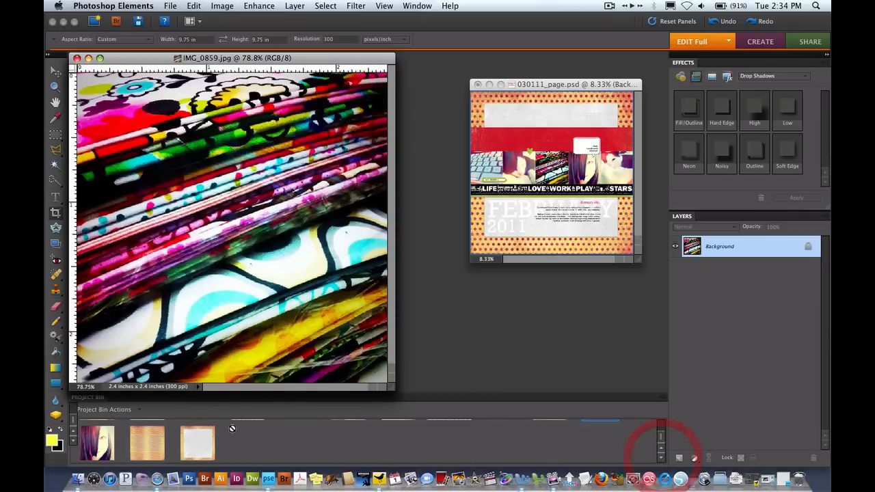
{"action": "double_click", "coordinate": [113, 456]}
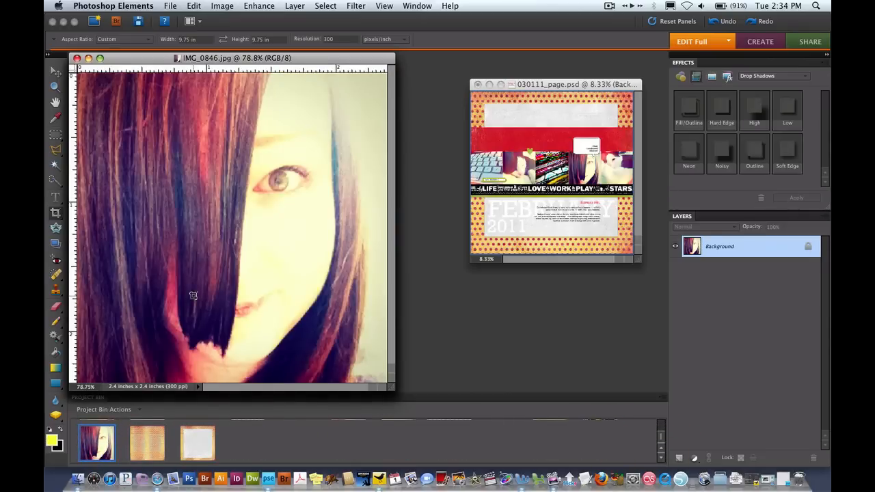
Zoom out the IMG_0846.jpg and IMG_0859.jpg windows and close both photos
{"action": "key", "text": "super+minus"}
{"action": "key", "text": "super+minus"}
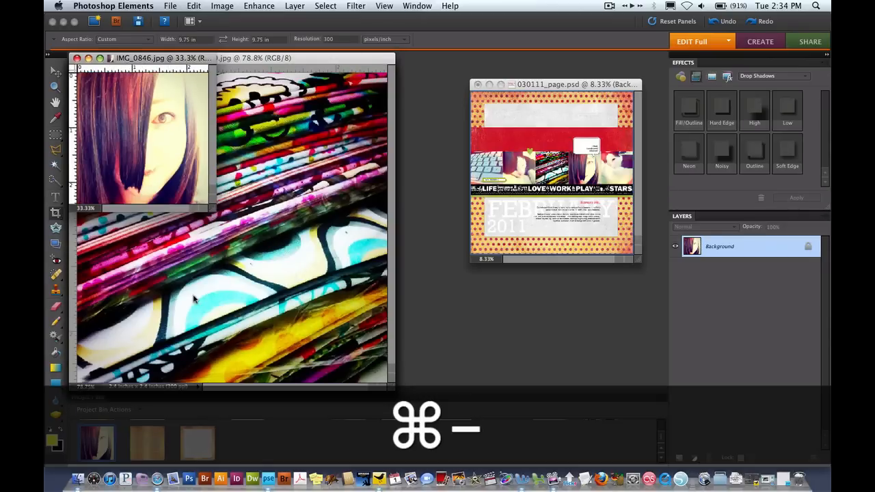
{"action": "key", "text": "super+minus"}
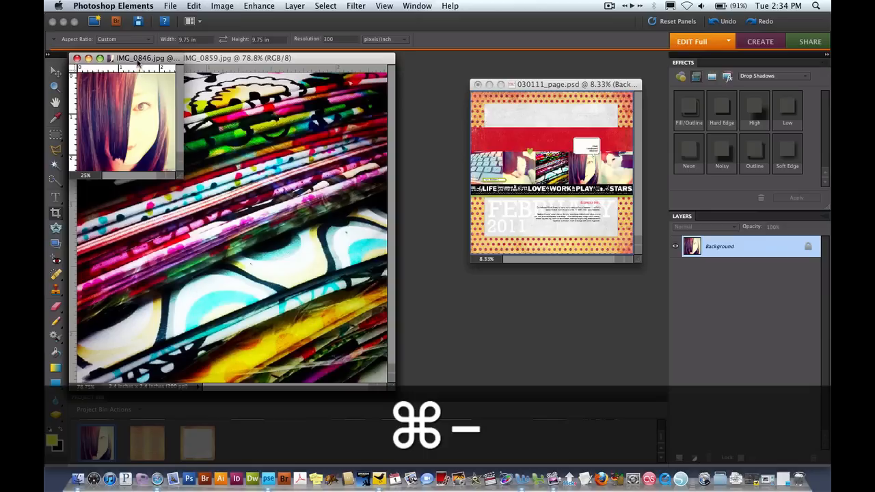
{"action": "left_click_drag", "start_coordinate": [137, 62], "coordinate": [570, 297]}
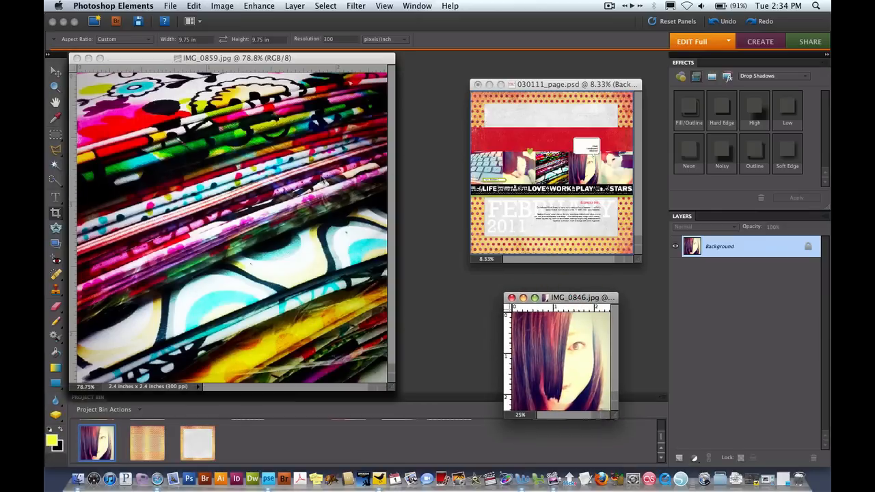
{"action": "key", "text": "super+minus"}
{"action": "key", "text": "super+minus"}
{"action": "key", "text": "super+minus"}
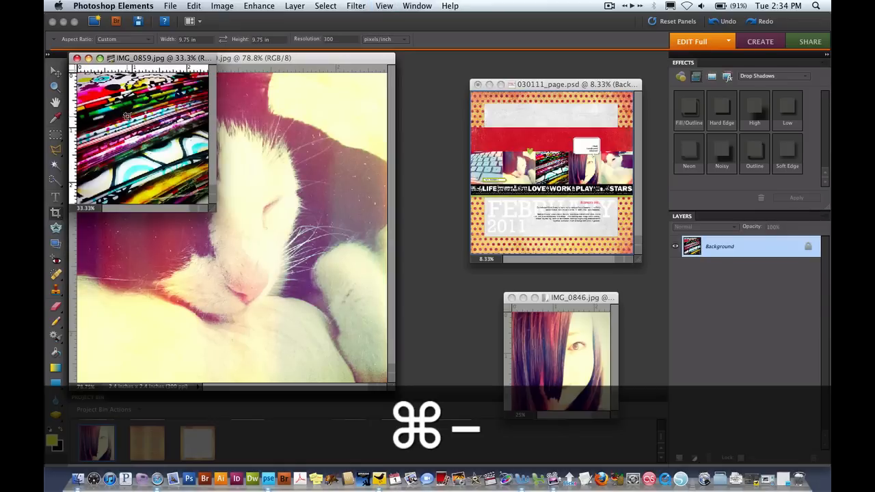
{"action": "key", "text": "super+w"}
{"action": "key", "text": "super+w"}
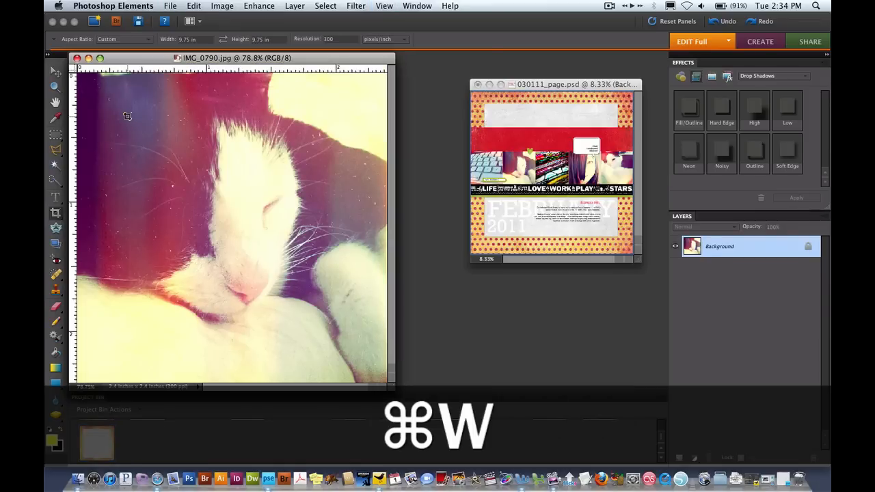
Open the photos IMG_0790.jpg through IMG_0859.jpg from the 030111-page folder
{"action": "key", "text": "super+o"}
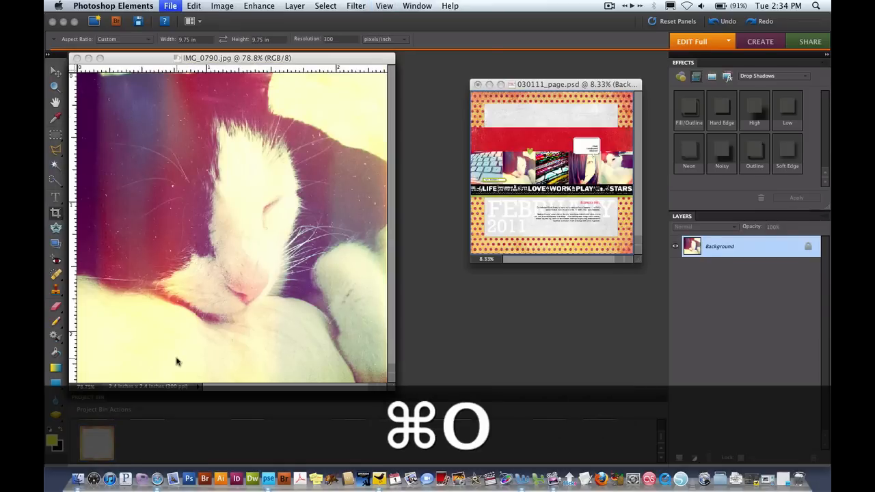
{"action": "left_click", "coordinate": [351, 161]}
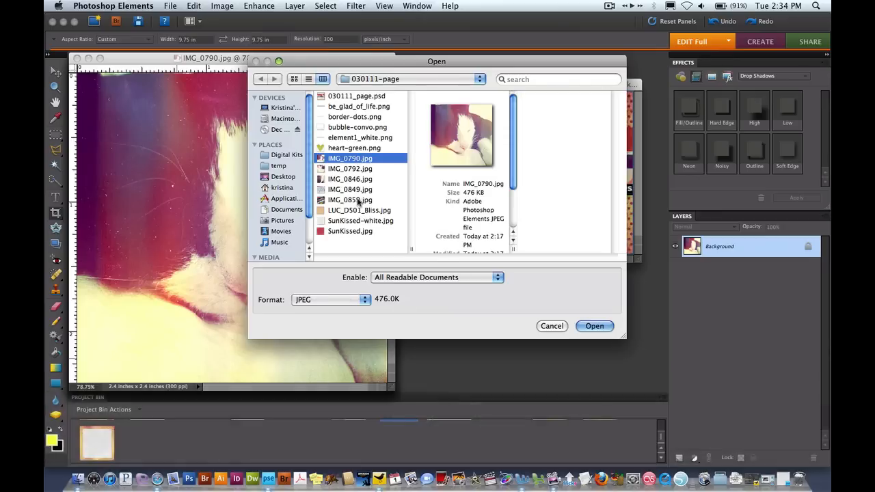
{"action": "left_click", "coordinate": [358, 202], "text": "shift"}
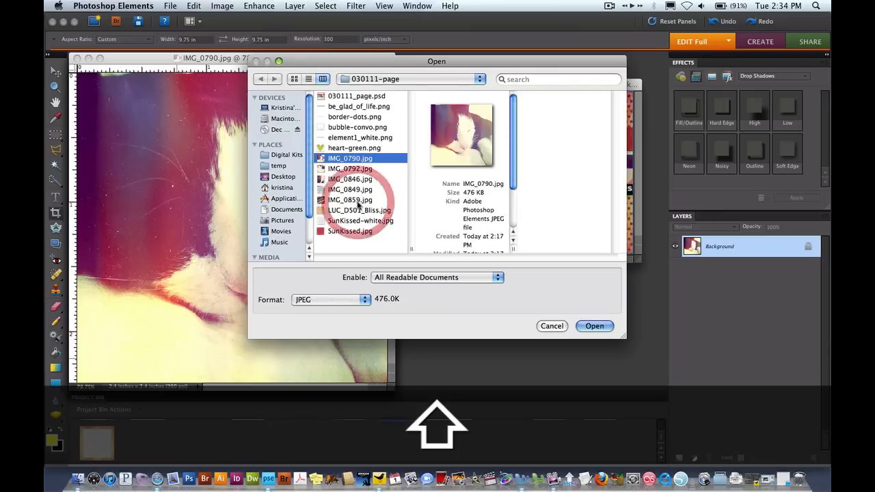
{"action": "key", "text": "Return"}
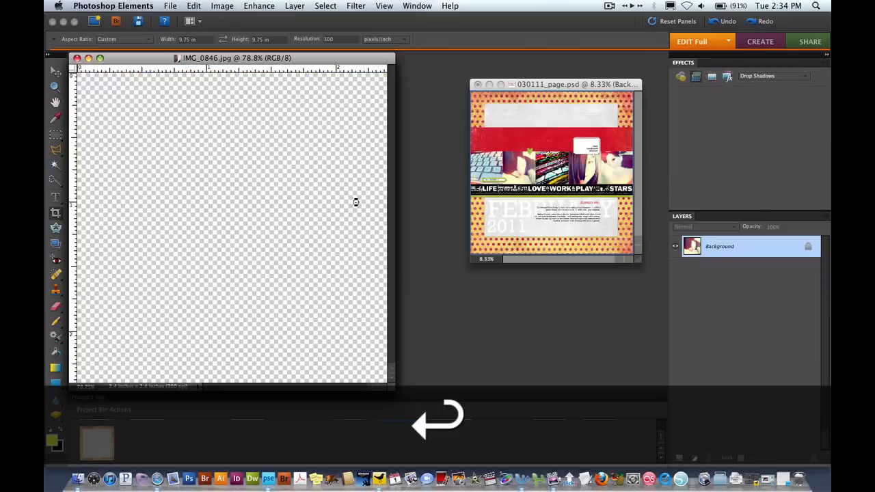
Minimize the open photo windows to get back to the Untitled-1 page
{"action": "key", "text": "super+m"}
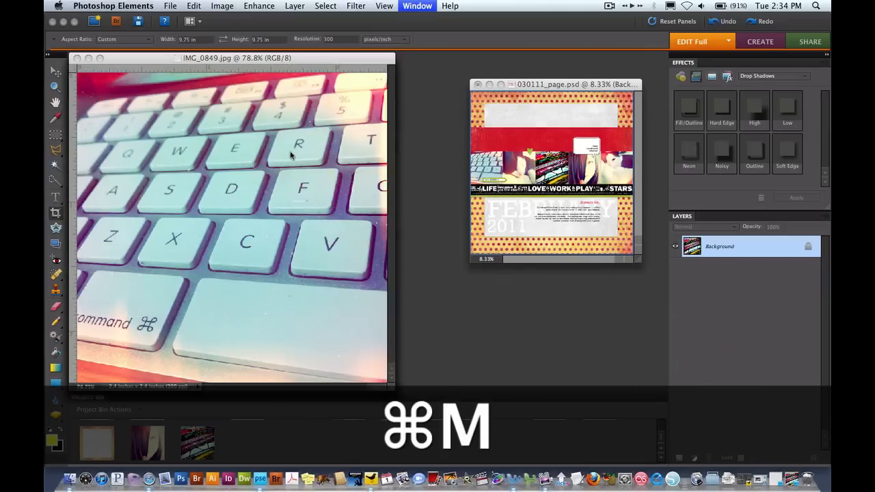
{"action": "key", "text": "super+m"}
{"action": "key", "text": "super+m"}
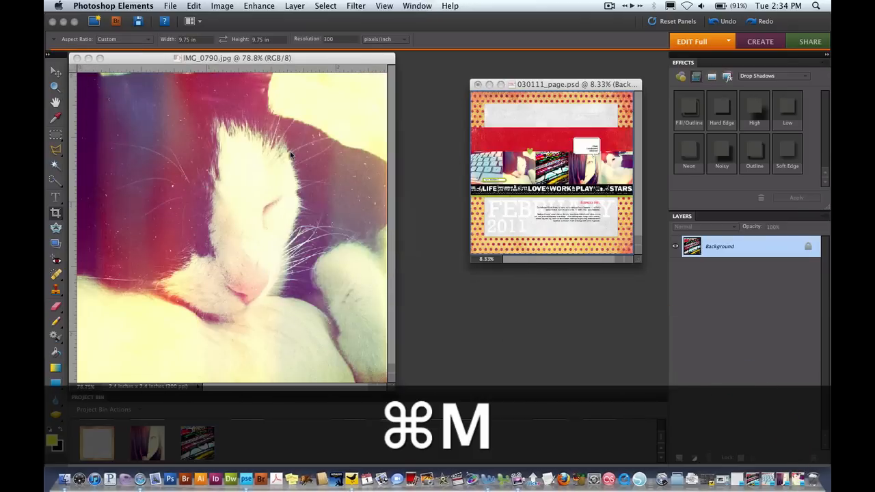
{"action": "key", "text": "super+m"}
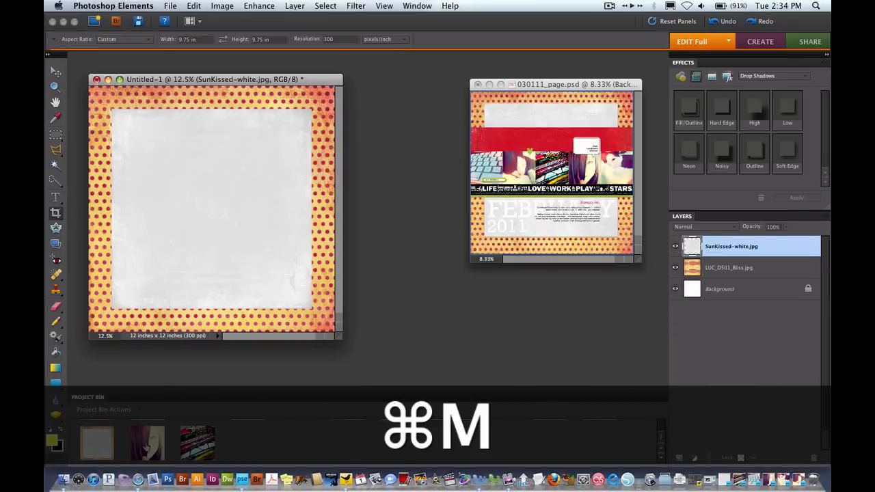
Place the photos IMG_0846, IMG_0859, IMG_0792, IMG_0849 and IMG_0790 on the Untitled-1 page as separate layers
{"action": "left_click_drag", "start_coordinate": [147, 442], "coordinate": [196, 261]}
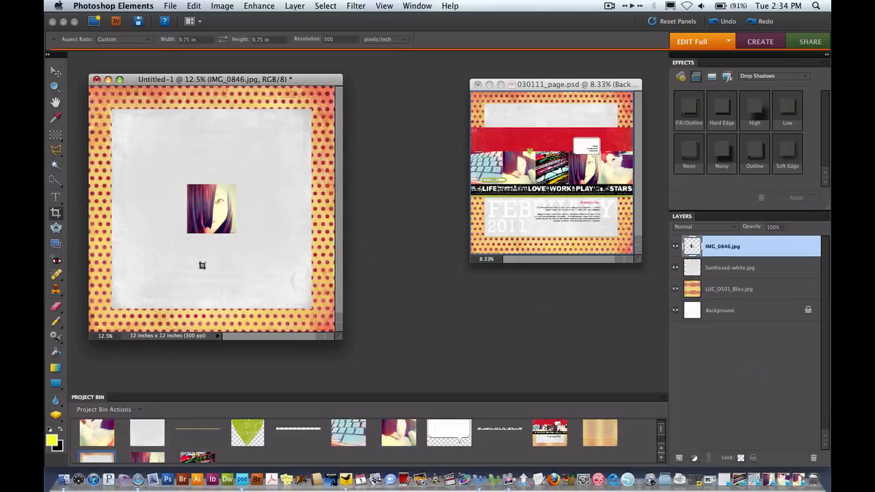
{"action": "left_click_drag", "start_coordinate": [193, 457], "coordinate": [185, 285]}
{"action": "left_click_drag", "start_coordinate": [98, 441], "coordinate": [129, 260]}
{"action": "left_click_drag", "start_coordinate": [340, 438], "coordinate": [297, 260]}
{"action": "left_click_drag", "start_coordinate": [398, 439], "coordinate": [269, 239]}
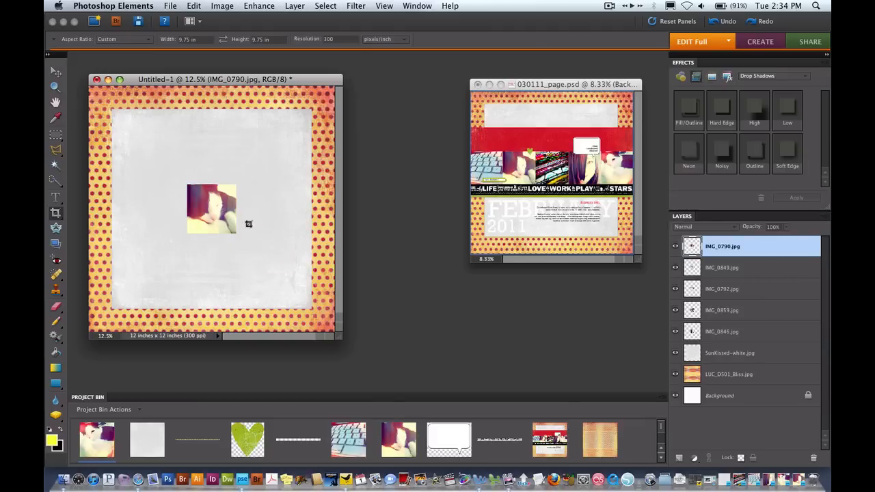
Arrange the five photos edge to edge across the page's middle in the order IMG_0849, IMG_0790, IMG_0859, IMG_0846, IMG_0792
{"action": "key", "text": "v"}
{"action": "left_click_drag", "start_coordinate": [216, 218], "coordinate": [301, 224]}
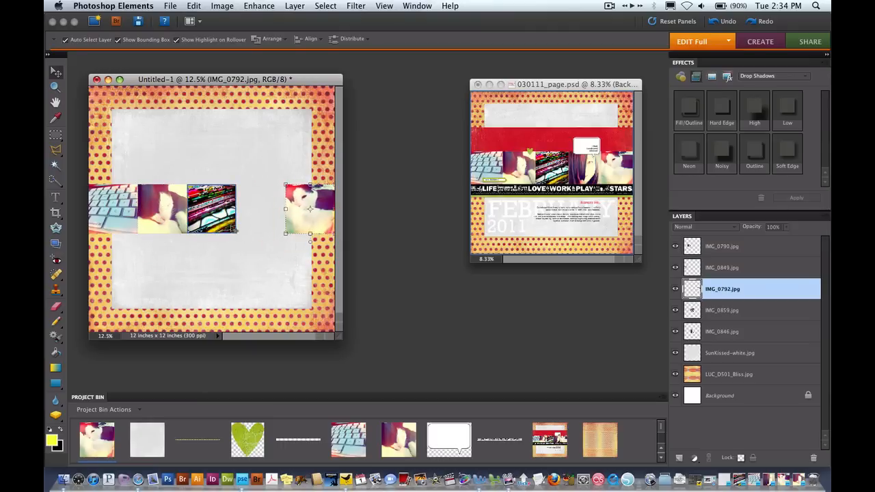
{"action": "left_click_drag", "start_coordinate": [218, 217], "coordinate": [236, 168]}
{"action": "left_click_drag", "start_coordinate": [217, 215], "coordinate": [269, 213]}
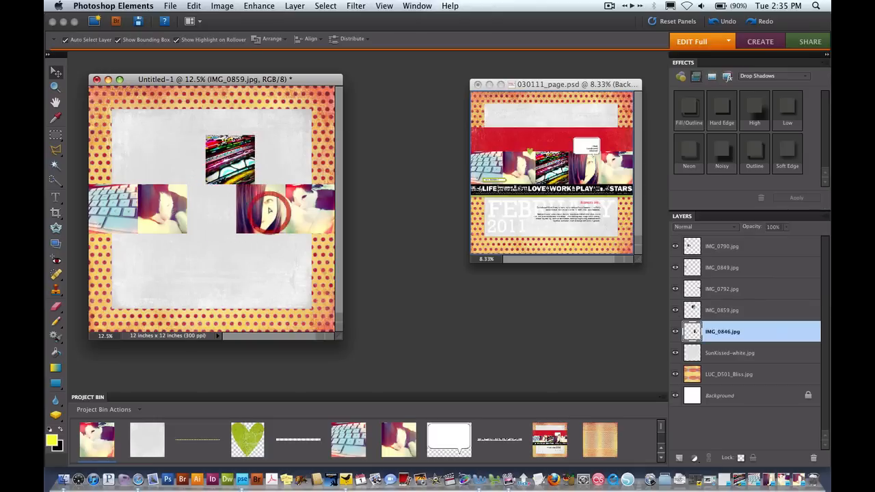
{"action": "left_click_drag", "start_coordinate": [223, 158], "coordinate": [210, 210]}
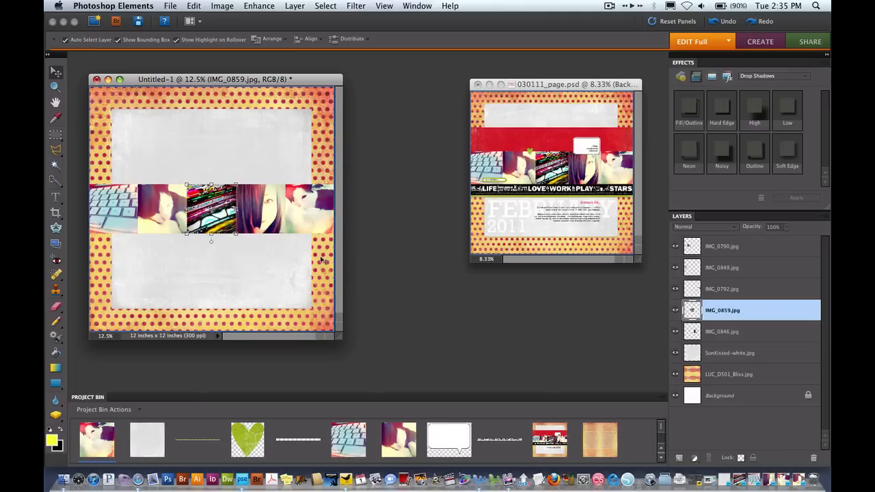
Select all five photos in the row and link their layers
{"action": "left_click", "coordinate": [108, 196]}
{"action": "left_click", "coordinate": [158, 210], "text": "shift"}
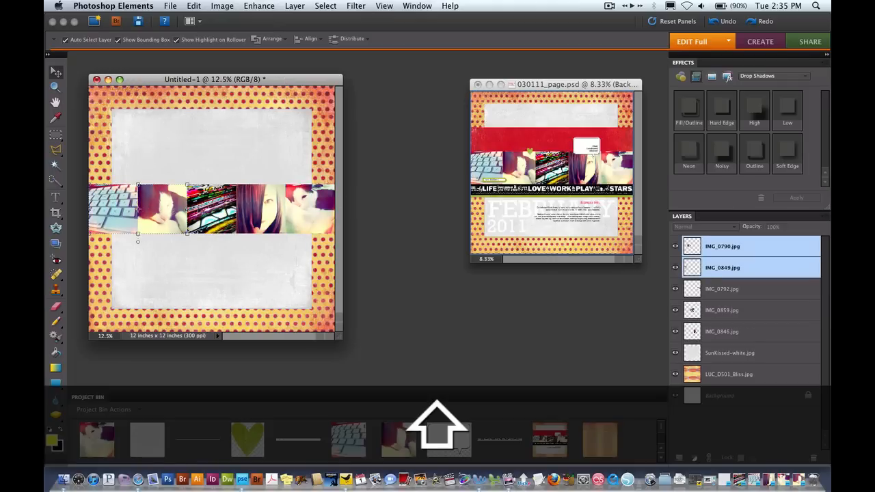
{"action": "left_click", "coordinate": [212, 213], "text": "shift"}
{"action": "left_click", "coordinate": [263, 207], "text": "shift"}
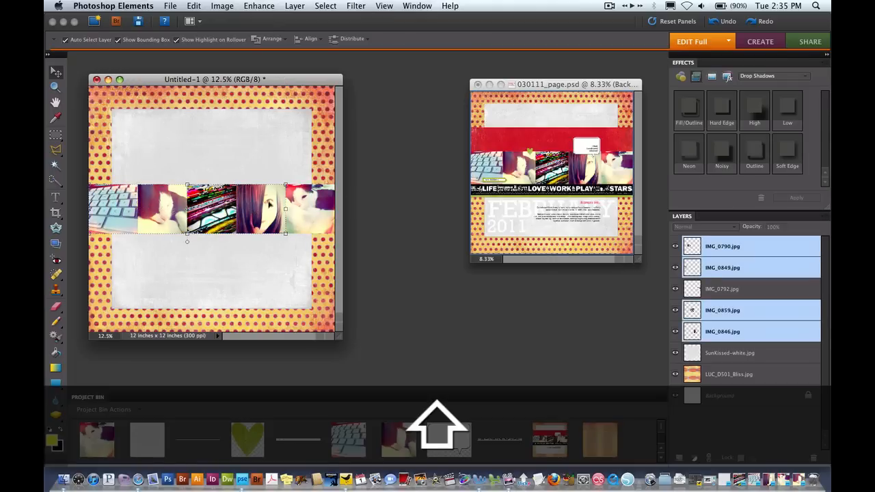
{"action": "left_click", "coordinate": [316, 204], "text": "shift"}
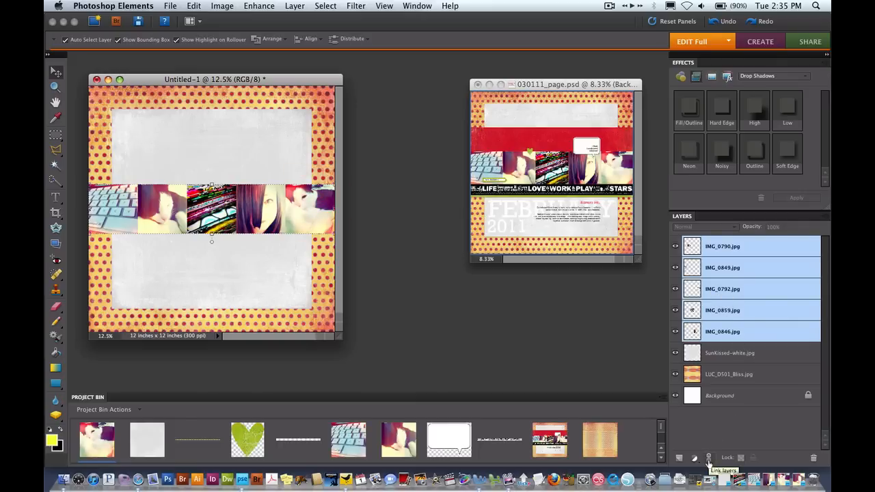
{"action": "left_click", "coordinate": [708, 460]}
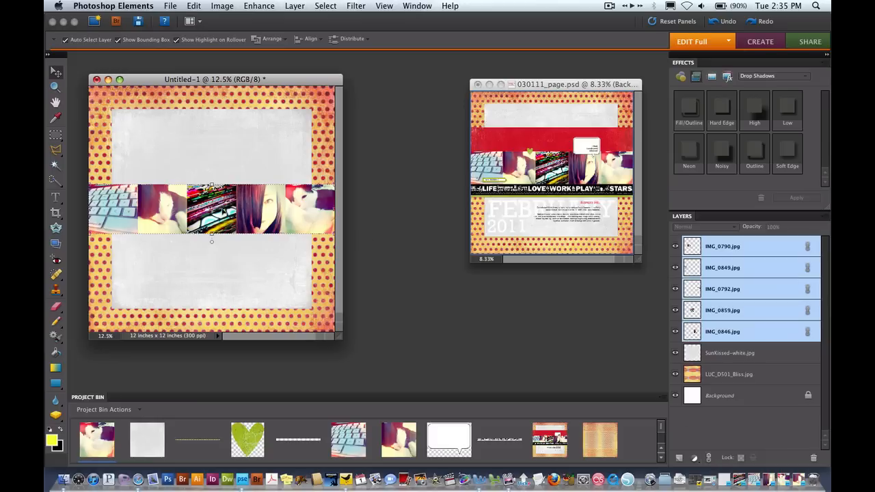
Show the rulers and move the linked photo row up so its upper edge sits at about 4.5 inches
{"action": "left_click", "coordinate": [385, 6]}
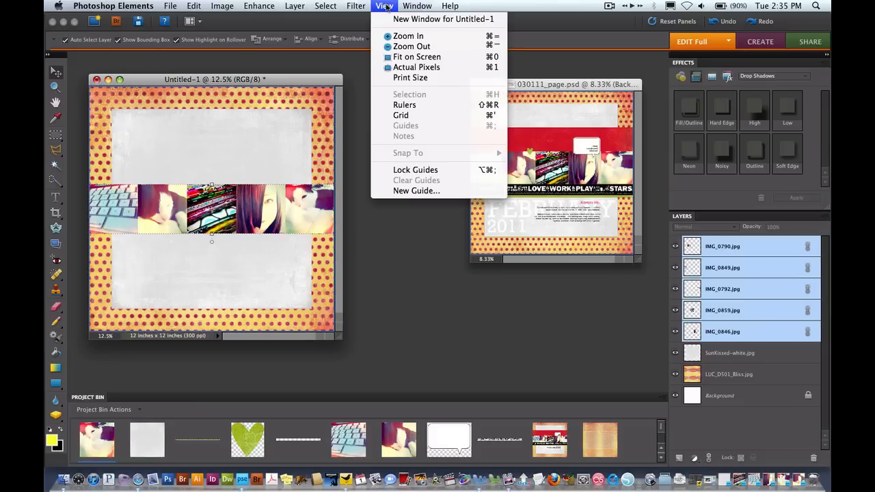
{"action": "left_click", "coordinate": [413, 104]}
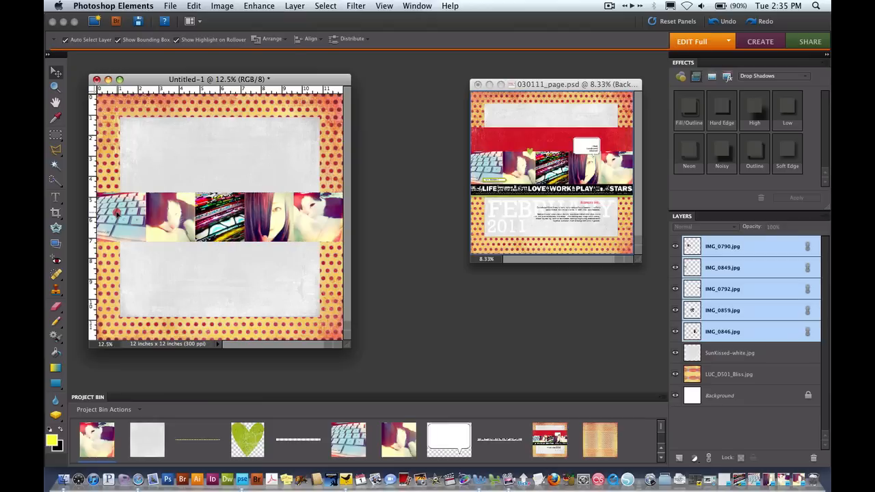
{"action": "left_click_drag", "start_coordinate": [116, 209], "coordinate": [116, 208]}
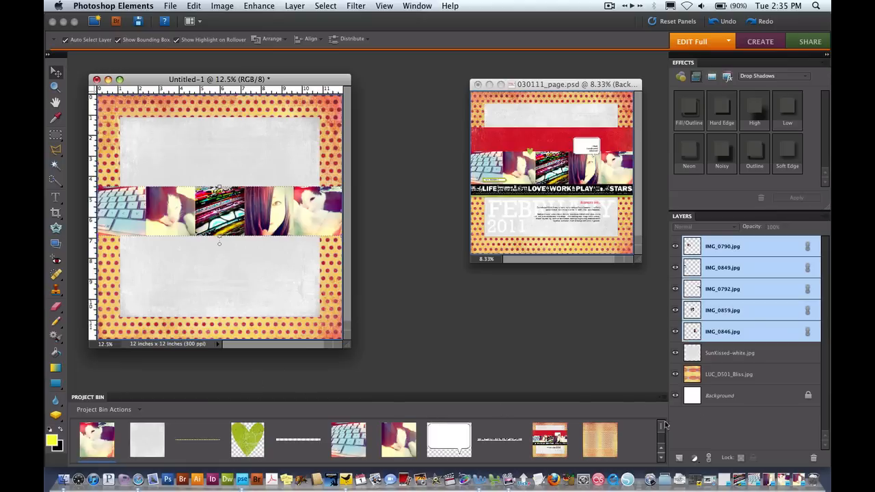
Place be_glad_of_life.png across the page directly beneath the photo row and enlarge the page window to reveal space around the canvas
{"action": "left_click", "coordinate": [661, 460]}
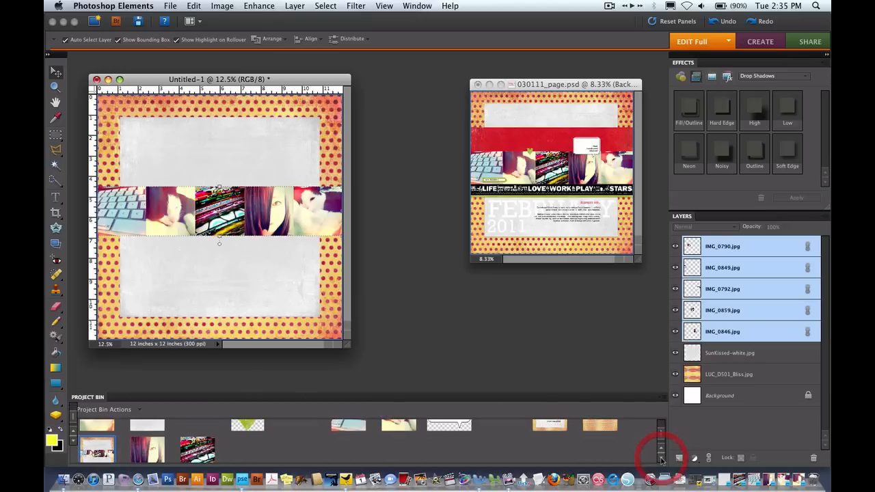
{"action": "left_click", "coordinate": [661, 449]}
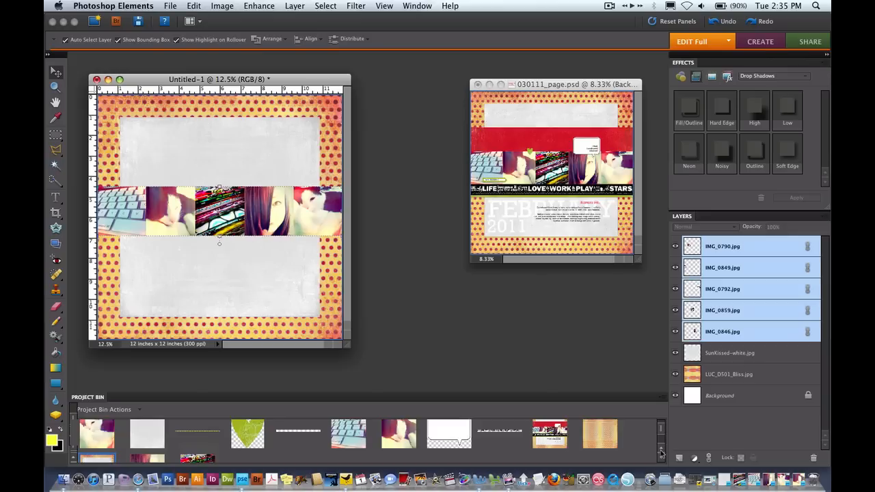
{"action": "left_click_drag", "start_coordinate": [507, 434], "coordinate": [254, 279]}
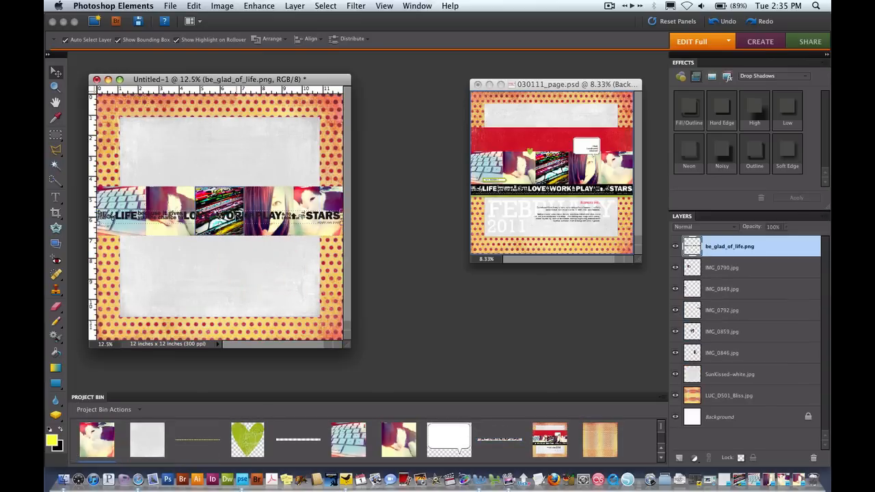
{"action": "left_click_drag", "start_coordinate": [232, 216], "coordinate": [266, 247]}
{"action": "key", "text": "super+z"}
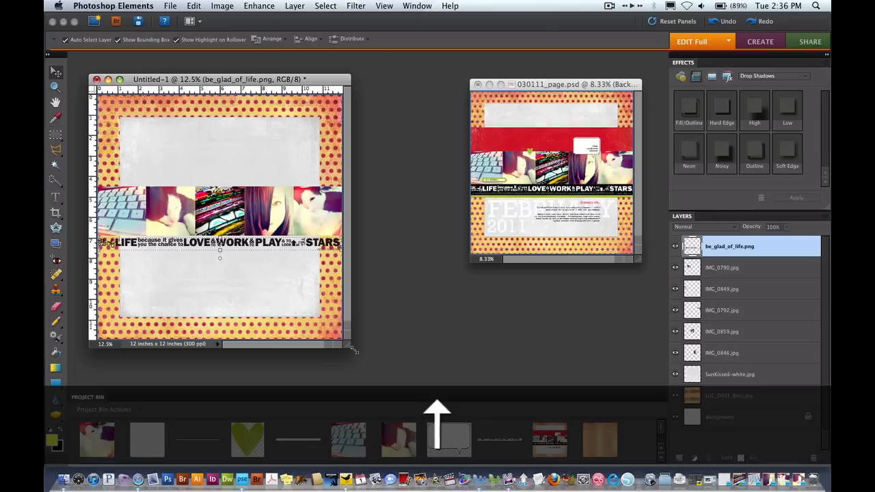
{"action": "left_click_drag", "start_coordinate": [347, 347], "coordinate": [442, 403]}
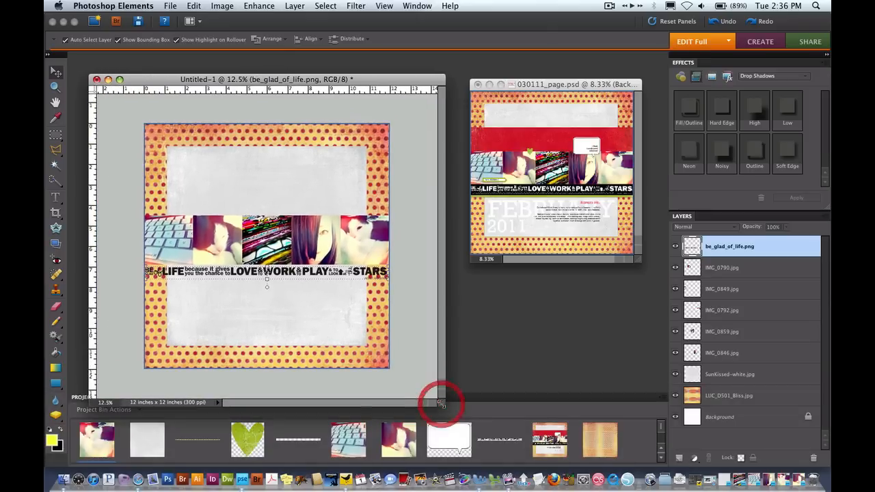
{"action": "left_click", "coordinate": [418, 354]}
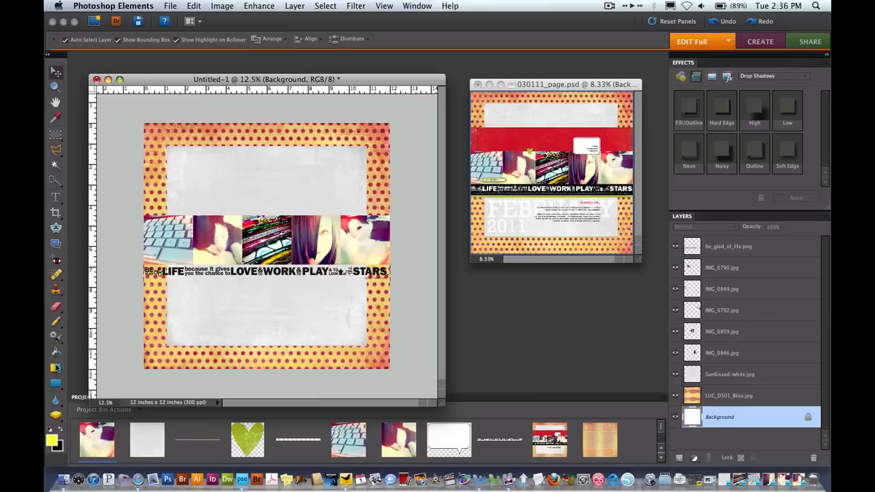
Draw a black (#000000) rectangle about 1 inch tall across the full page width over the word strip, and move its layer beneath be_glad_of_life.png
{"action": "left_click", "coordinate": [56, 386]}
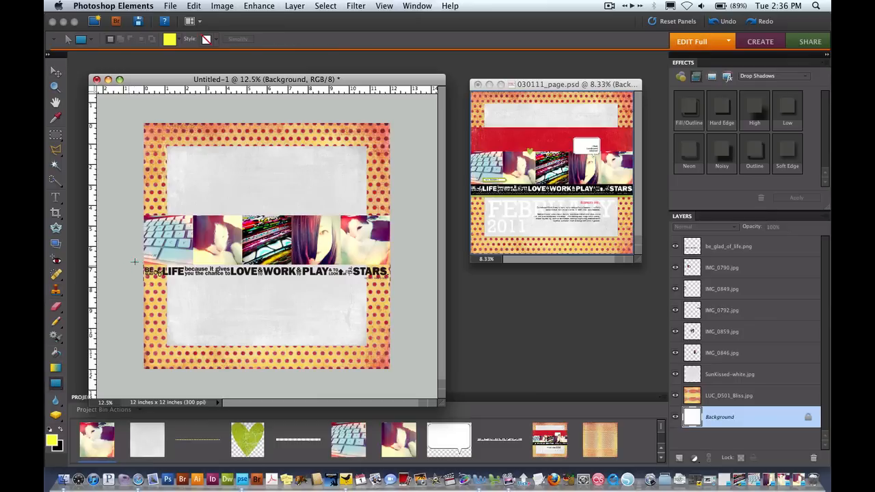
{"action": "left_click_drag", "start_coordinate": [140, 263], "coordinate": [392, 283]}
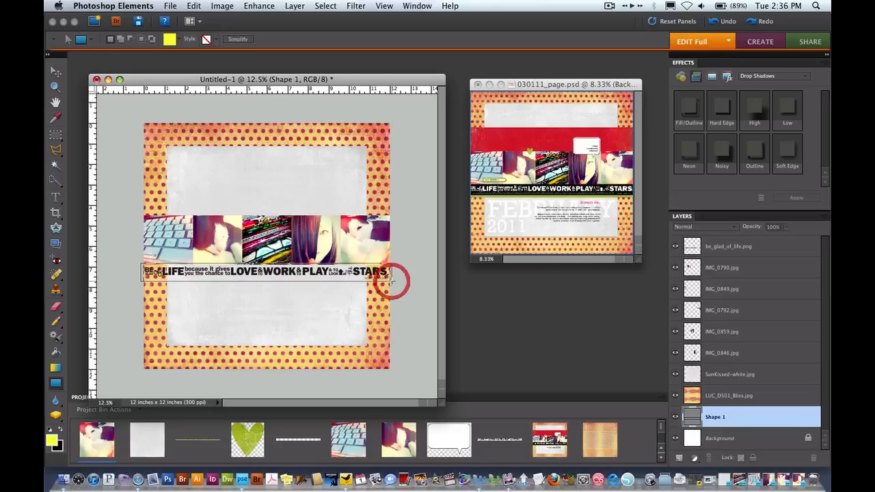
{"action": "key", "text": "super+z"}
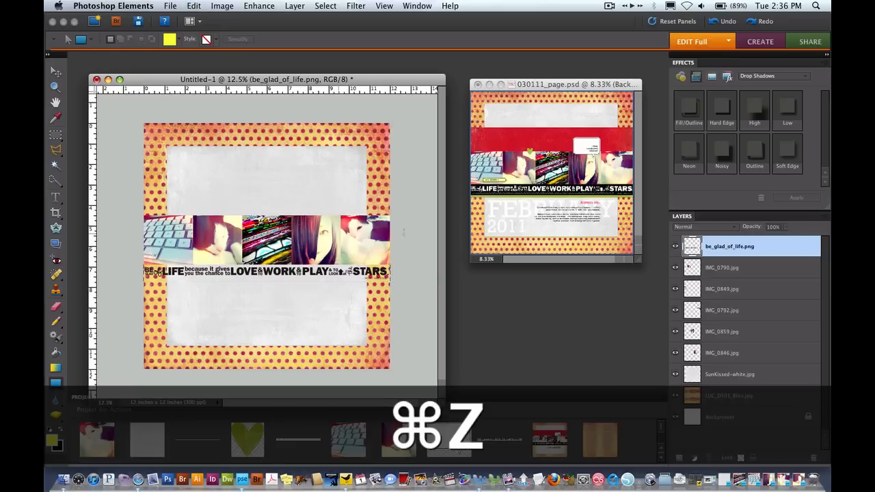
{"action": "left_click", "coordinate": [171, 39]}
{"action": "left_click", "coordinate": [458, 361]}
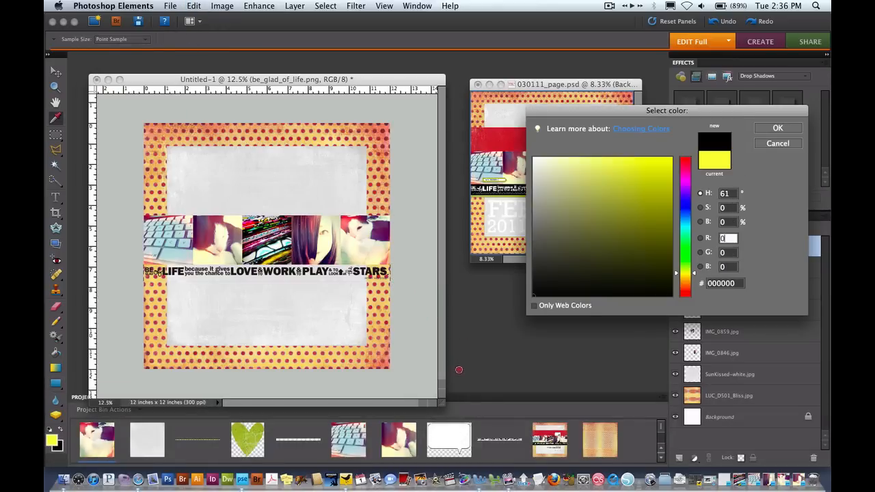
{"action": "left_click", "coordinate": [775, 129]}
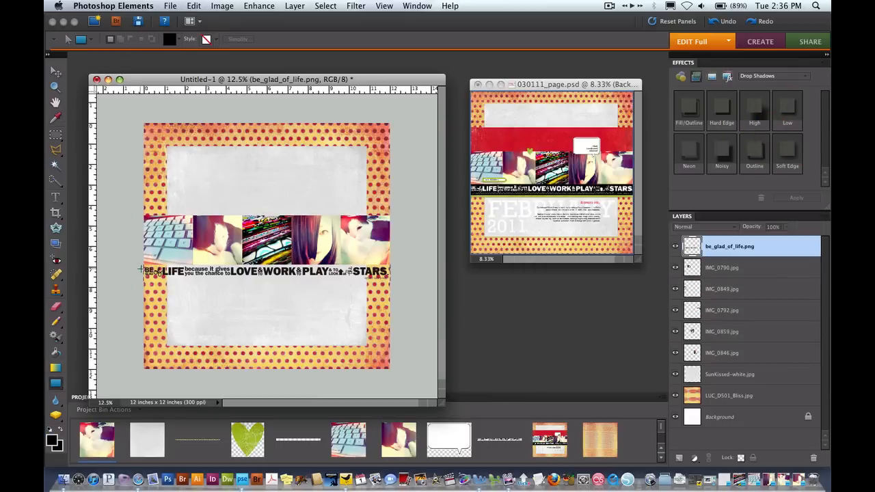
{"action": "left_click_drag", "start_coordinate": [141, 262], "coordinate": [391, 282]}
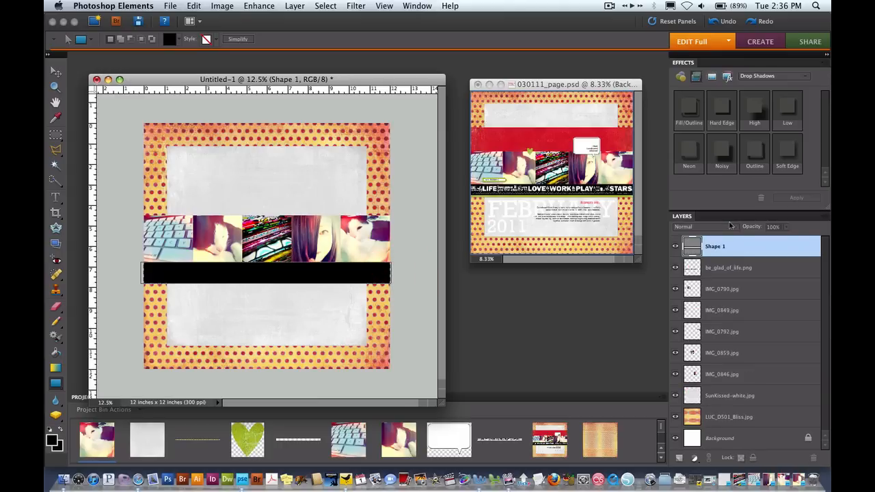
{"action": "left_click_drag", "start_coordinate": [737, 248], "coordinate": [738, 273]}
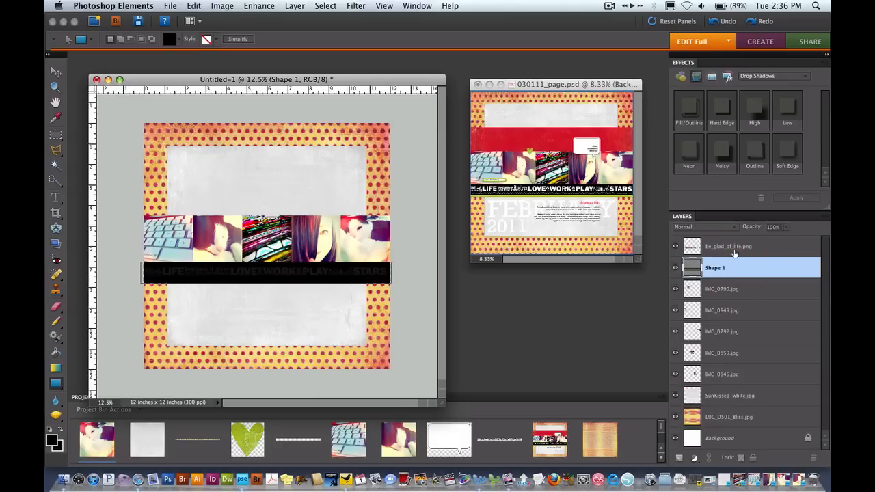
Lock the transparent pixels of the be_glad_of_life.png layer and fill its lettering with white at 100% opacity
{"action": "left_click", "coordinate": [730, 249]}
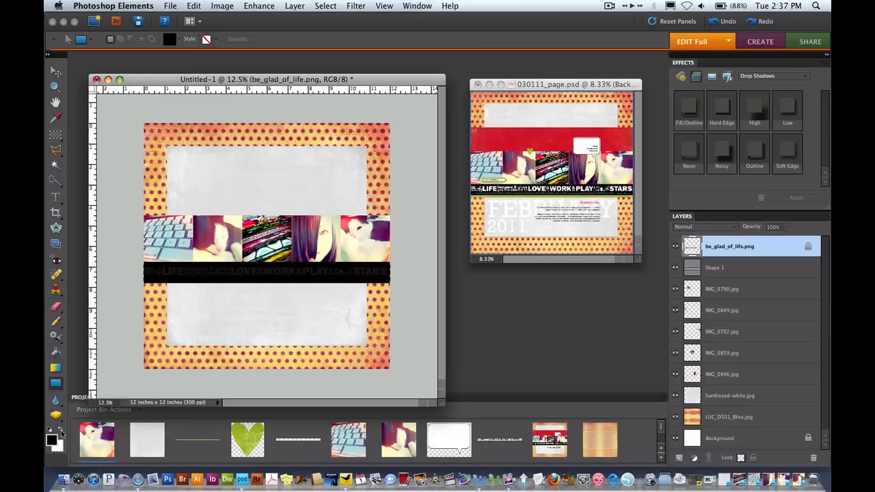
{"action": "left_click", "coordinate": [60, 432]}
{"action": "key", "text": "shift+BackSpace"}
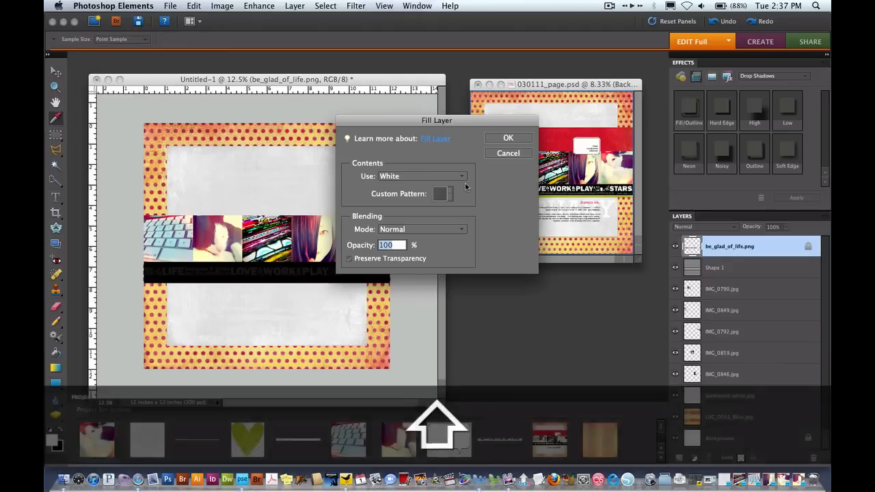
{"action": "left_click", "coordinate": [396, 177]}
{"action": "left_click", "coordinate": [396, 177]}
{"action": "left_click", "coordinate": [396, 177]}
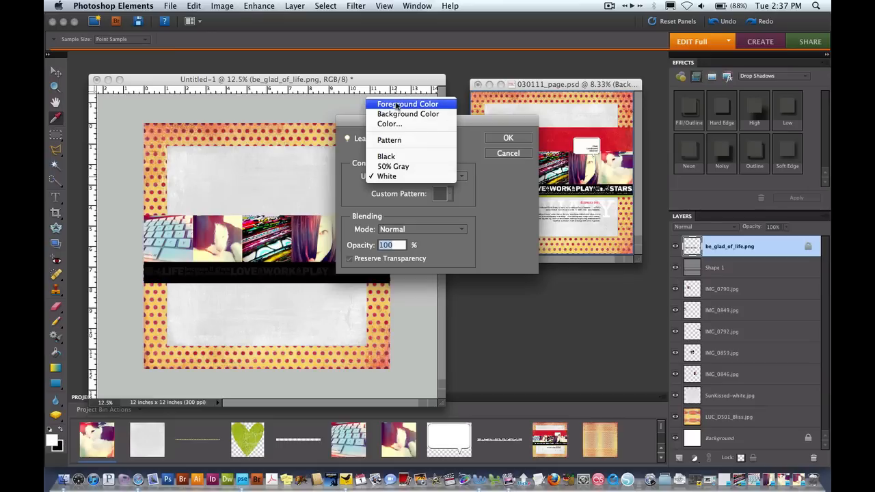
{"action": "left_click", "coordinate": [518, 139]}
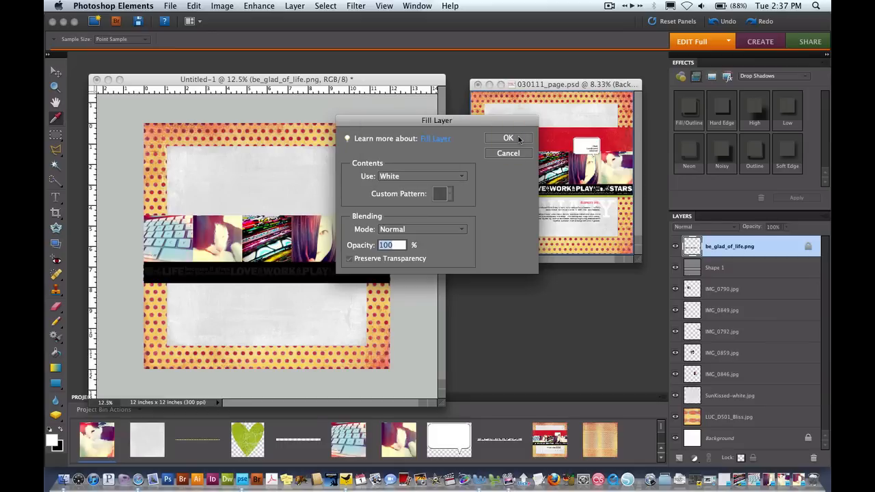
{"action": "left_click", "coordinate": [507, 138]}
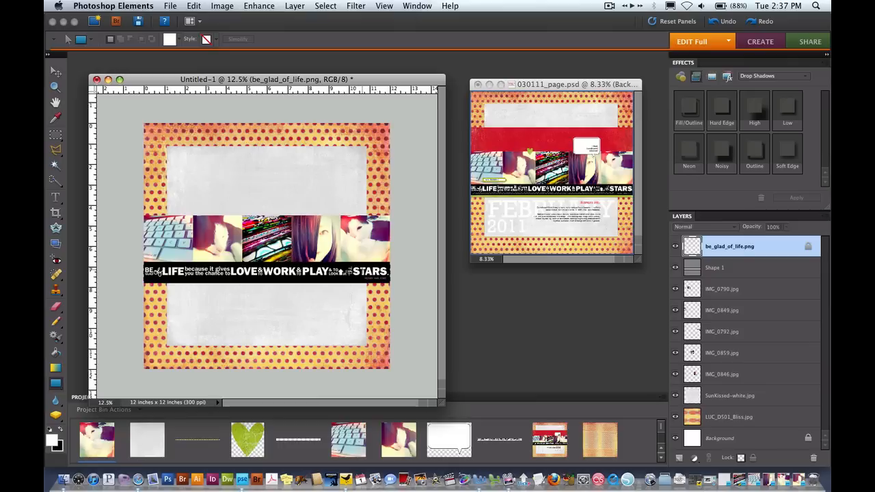
Nudge the white word strip slightly up within the black band
{"action": "left_click", "coordinate": [56, 71]}
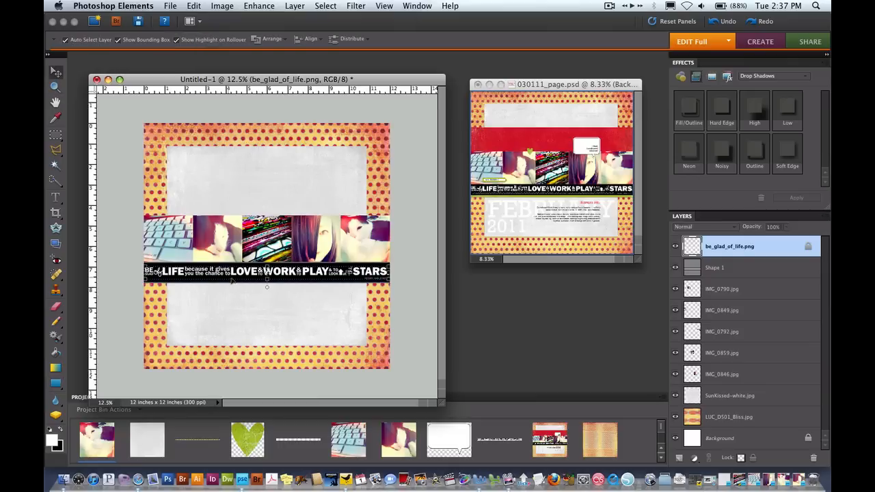
{"action": "key", "text": "Up"}
{"action": "key", "text": "Up"}
{"action": "key", "text": "Up"}
{"action": "key", "text": "Up"}
{"action": "key", "text": "Up"}
{"action": "key", "text": "Up"}
{"action": "key", "text": "Up"}
{"action": "key", "text": "Up"}
{"action": "key", "text": "Up"}
{"action": "key", "text": "Up"}
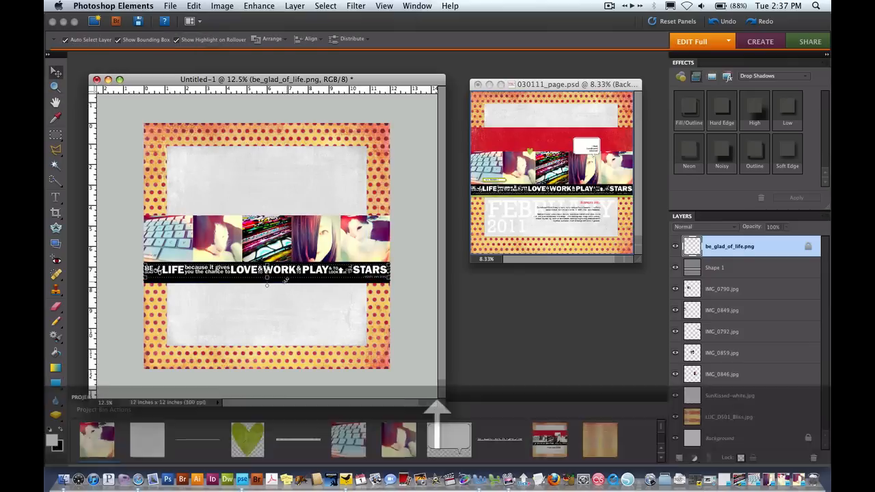
Select the black rectangle layer and nudge the band up around the white lettering, overlapping the photos' lower edge
{"action": "left_click", "coordinate": [745, 268]}
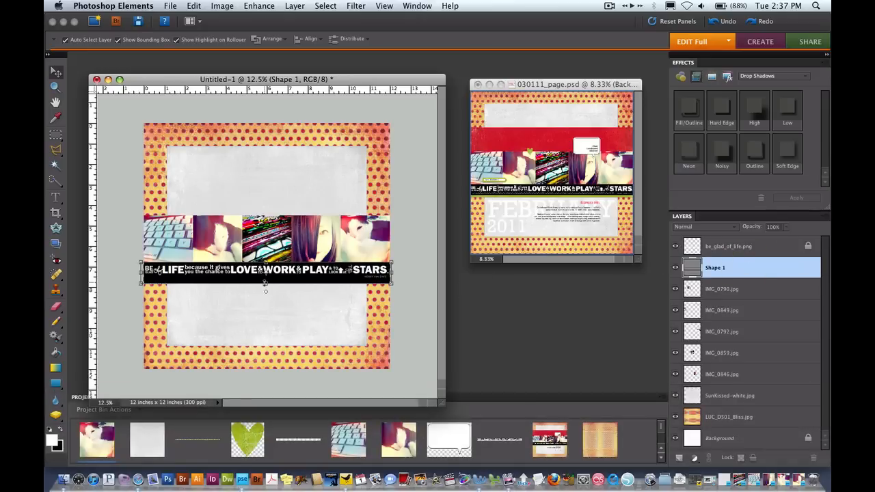
{"action": "left_click_drag", "start_coordinate": [265, 286], "coordinate": [266, 287]}
{"action": "key", "text": "Return"}
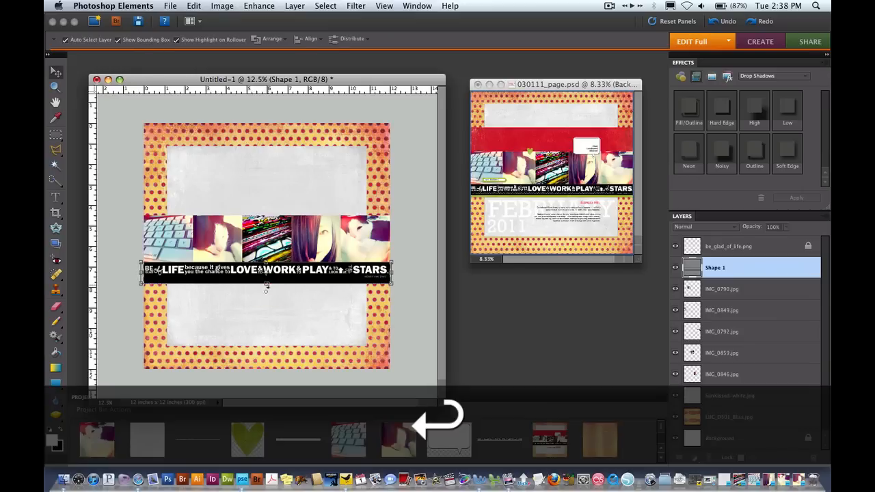
{"action": "key", "text": "Up"}
{"action": "key", "text": "Up"}
{"action": "key", "text": "Up"}
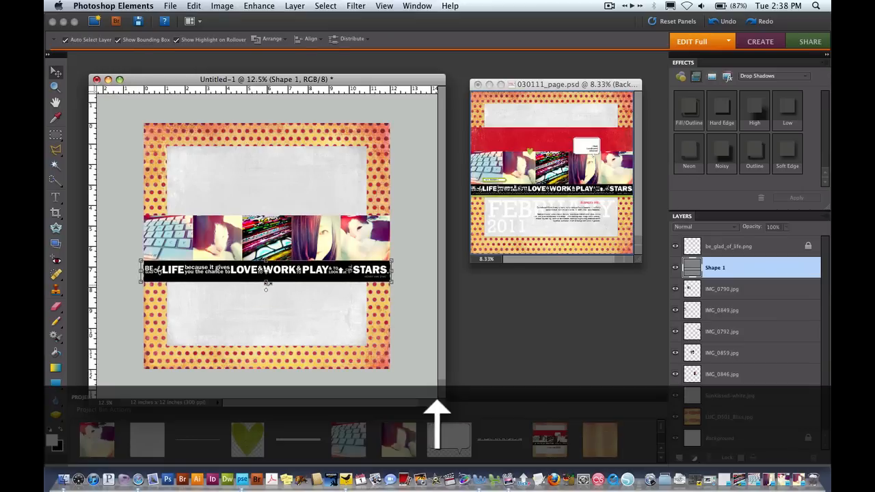
{"action": "key", "text": "Up"}
{"action": "key", "text": "Up"}
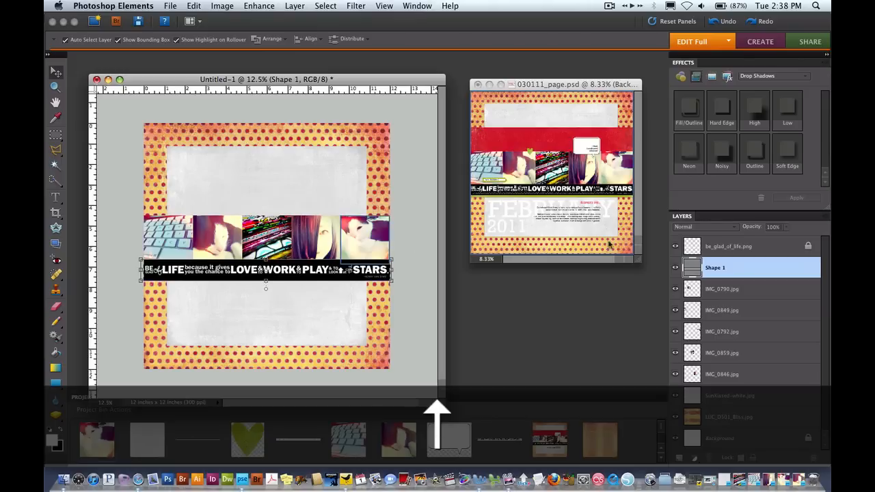
Move the be_glad_of_life.png and Shape 1 layers together below the photo layers, directly above SunKissed-white.jpg
{"action": "left_click", "coordinate": [726, 247], "text": "super"}
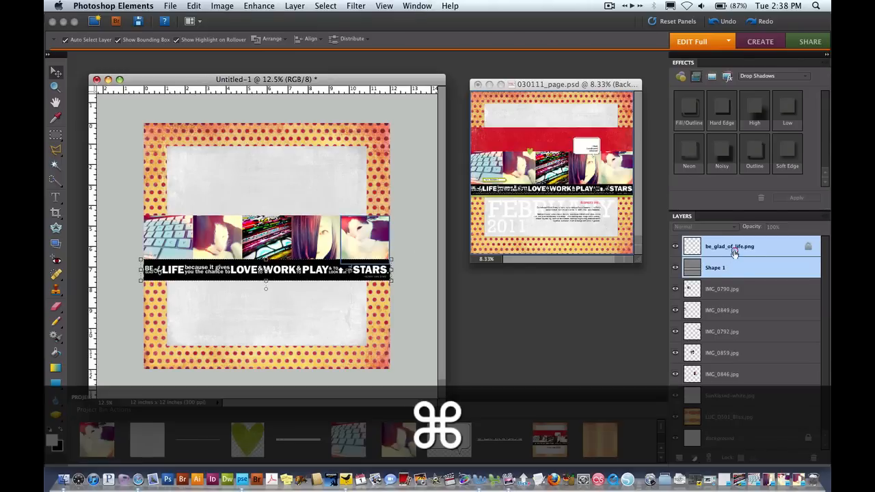
{"action": "left_click_drag", "start_coordinate": [727, 250], "coordinate": [729, 380]}
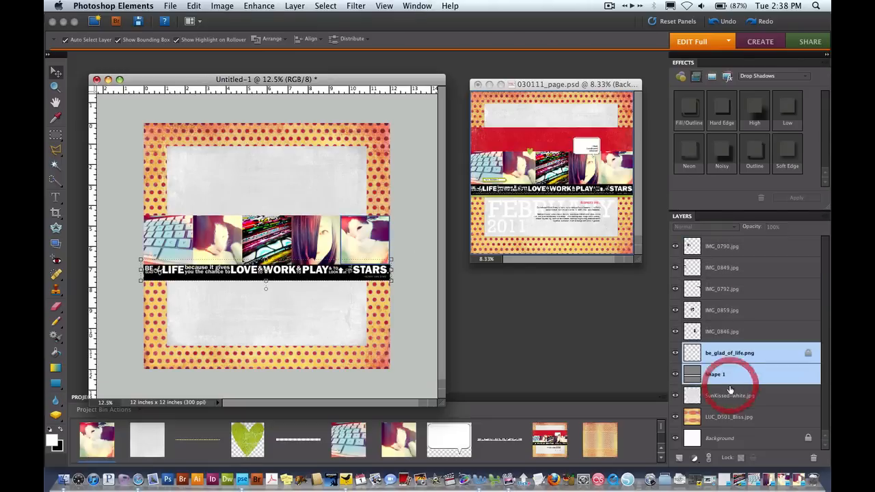
{"action": "left_click", "coordinate": [420, 289]}
Nudge the white word strip and the black rectangle down so the lettering sits centred in the band below the photos, leaving both deselected
{"action": "left_click", "coordinate": [367, 274]}
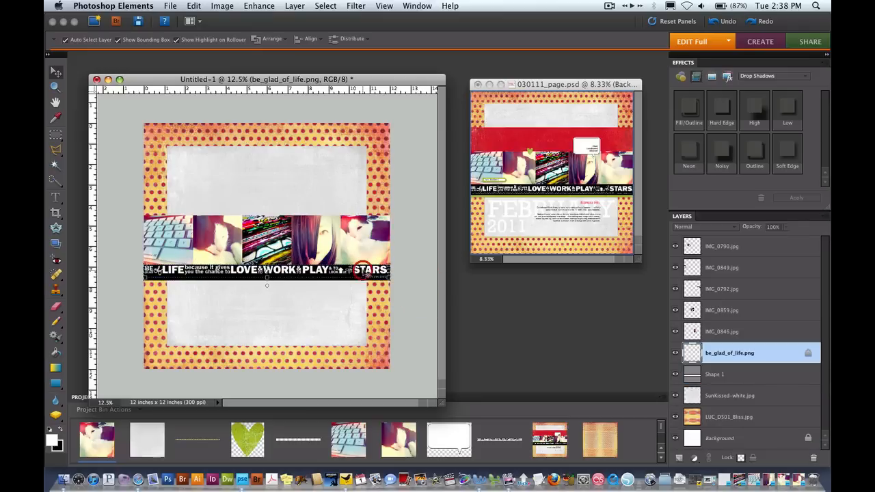
{"action": "key", "text": "Down"}
{"action": "key", "text": "Down"}
{"action": "key", "text": "Down"}
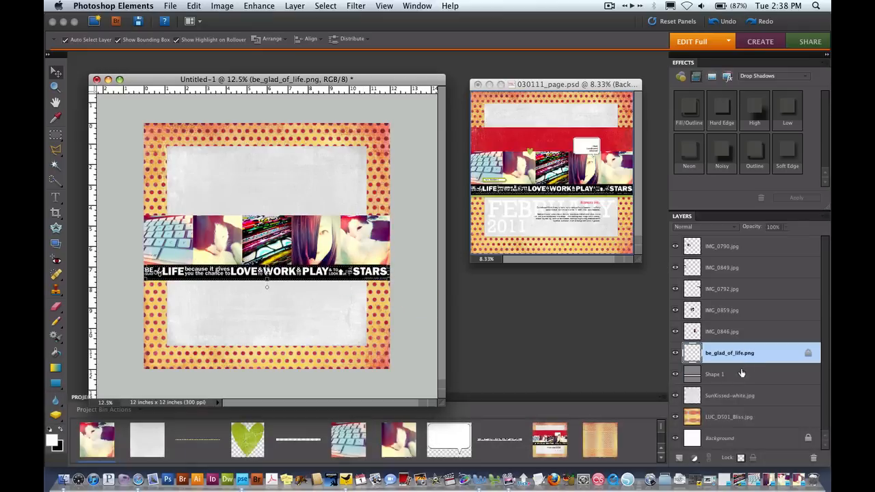
{"action": "left_click", "coordinate": [737, 376]}
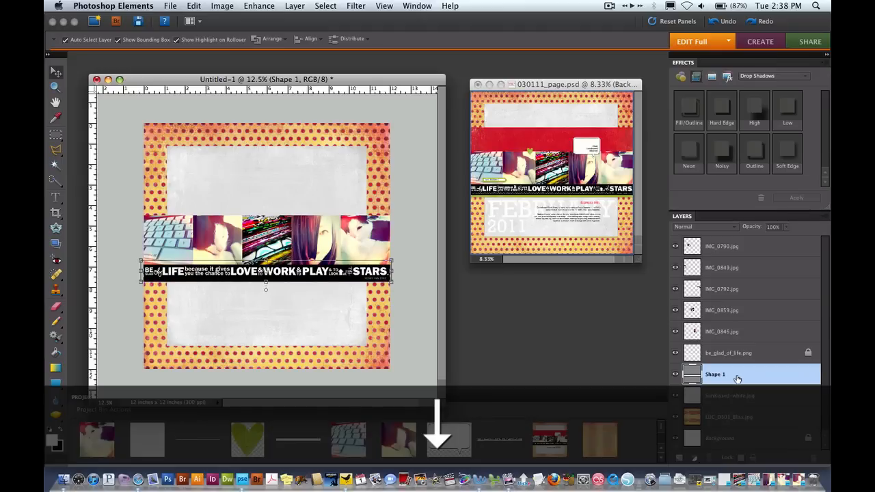
{"action": "key", "text": "alt+comma"}
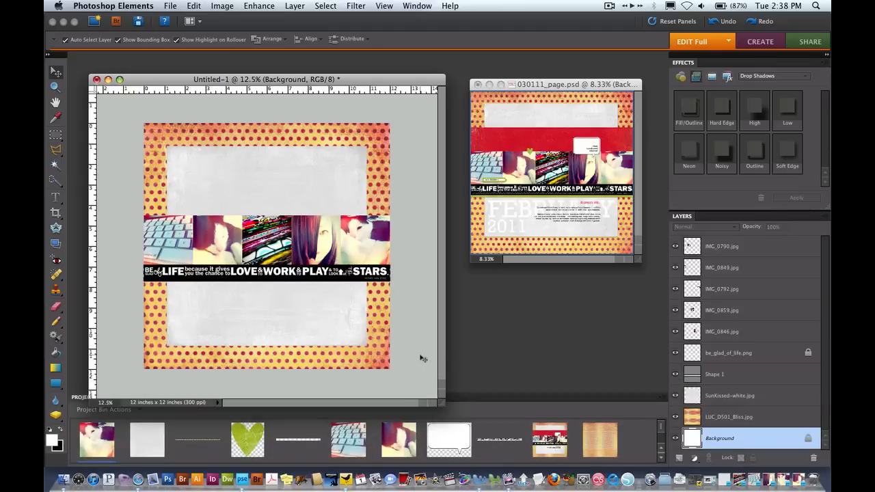
Add the white zigzag strip element1_white.png from the project bin to the page and move its layer above all the photo layers
{"action": "left_click", "coordinate": [660, 459]}
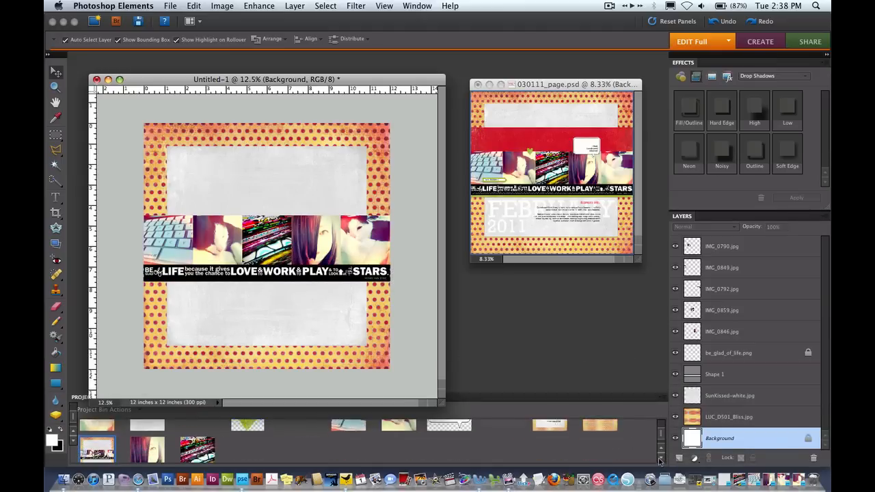
{"action": "left_click", "coordinate": [661, 452]}
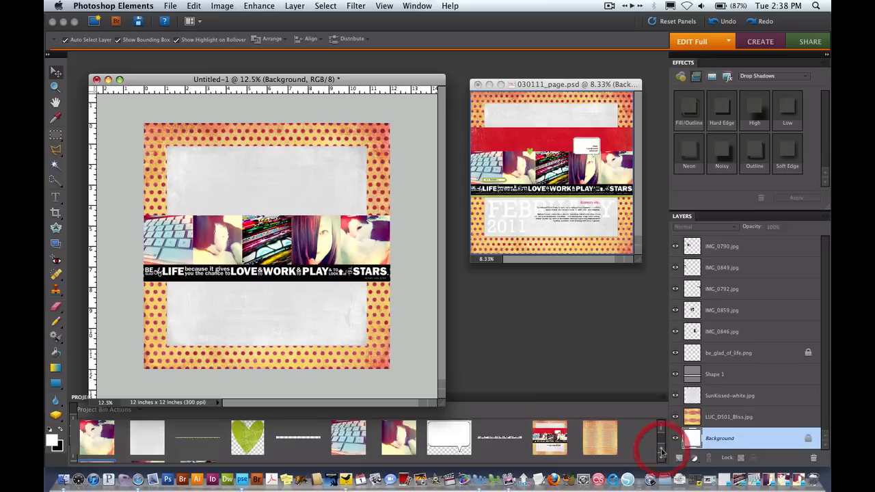
{"action": "left_click_drag", "start_coordinate": [294, 440], "coordinate": [257, 281]}
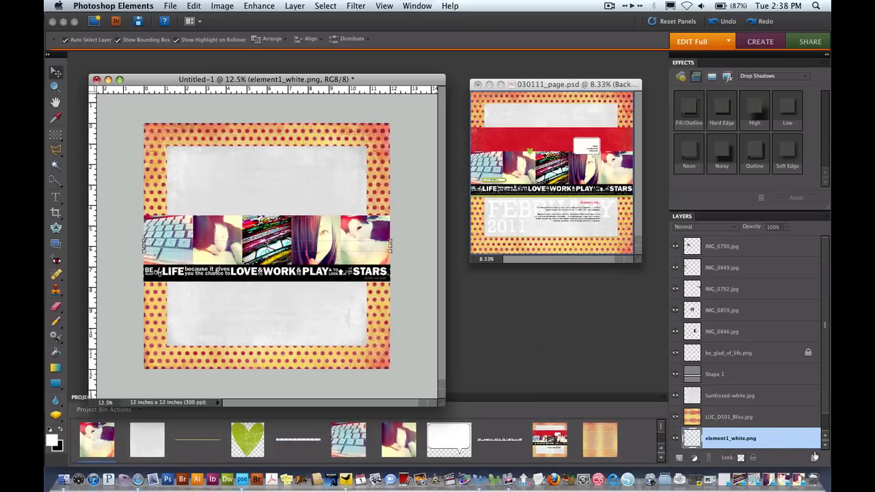
{"action": "left_click_drag", "start_coordinate": [763, 443], "coordinate": [749, 244]}
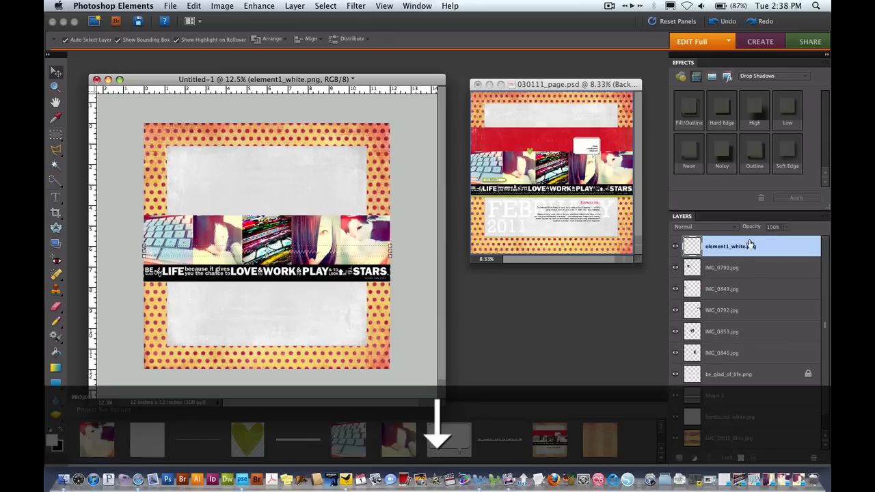
Nudge the white zigzag strip down from the photo row into the black band, just beneath the white lettering
{"action": "key", "text": "shift+Down"}
{"action": "key", "text": "shift+Down"}
{"action": "key", "text": "shift+Down"}
{"action": "key", "text": "shift+Down"}
{"action": "key", "text": "shift+Down"}
{"action": "key", "text": "shift+Down"}
{"action": "key", "text": "shift+Down"}
{"action": "key", "text": "shift+Down"}
{"action": "key", "text": "shift+Down"}
{"action": "key", "text": "shift+Down"}
{"action": "key", "text": "shift+Down"}
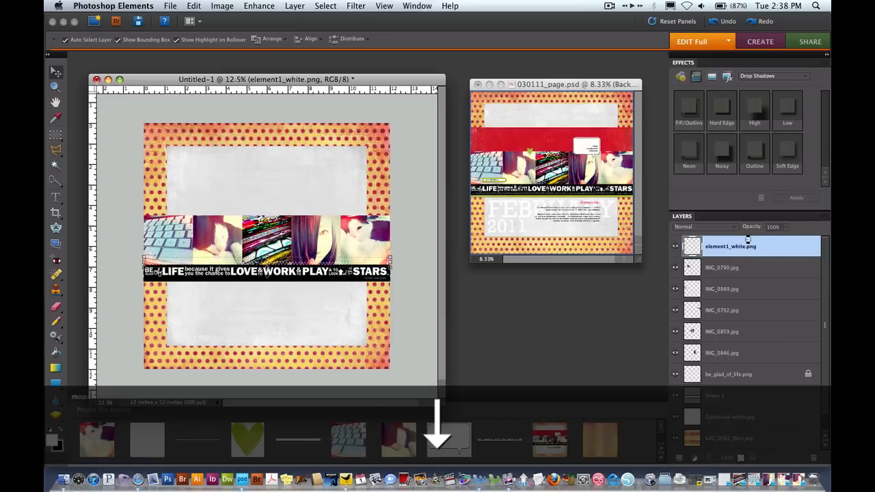
{"action": "key", "text": "shift+Down"}
{"action": "key", "text": "shift+Down"}
{"action": "key", "text": "shift+Down"}
{"action": "key", "text": "shift+Down"}
{"action": "key", "text": "shift+Down"}
{"action": "key", "text": "shift+Down"}
{"action": "key", "text": "shift+Down"}
{"action": "key", "text": "shift+Down"}
{"action": "key", "text": "shift+Down"}
{"action": "key", "text": "shift+Down"}
{"action": "key", "text": "shift+Down"}
{"action": "key", "text": "shift+Down"}
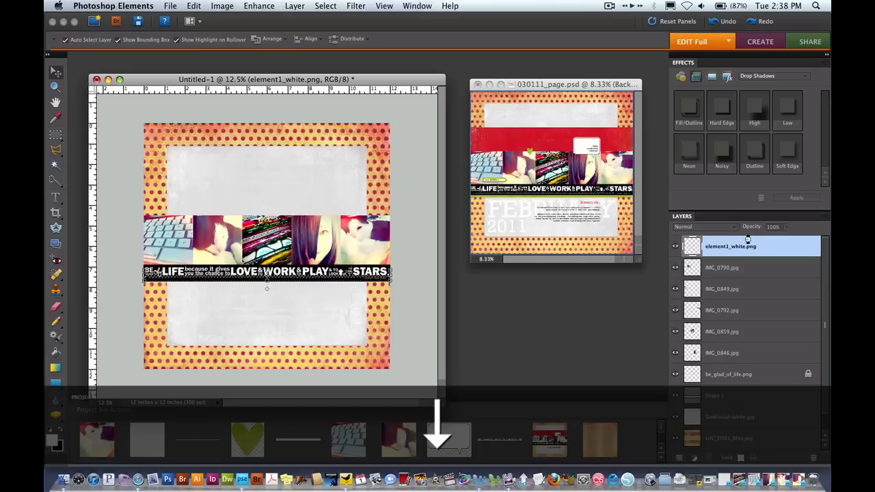
{"action": "key", "text": "shift+Down"}
{"action": "key", "text": "shift+Down"}
{"action": "key", "text": "shift+Down"}
{"action": "key", "text": "shift+Down"}
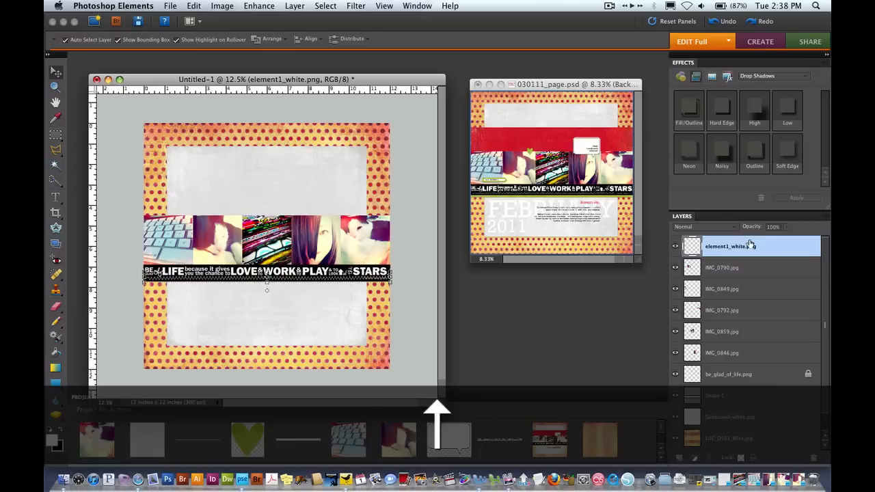
Scale the zigzag strip proportionally to 87.7% so it ends before the small attribution in the black band
{"action": "key", "text": "super+equal"}
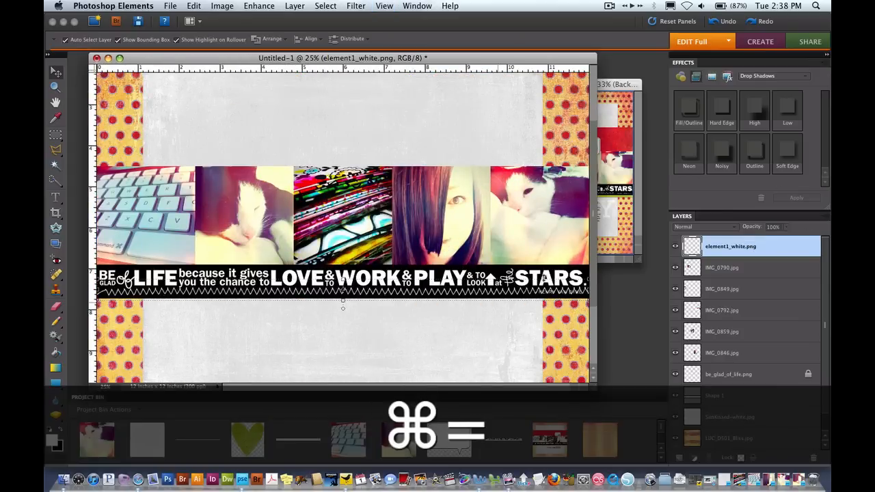
{"action": "left_click_drag", "start_coordinate": [587, 279], "coordinate": [527, 285]}
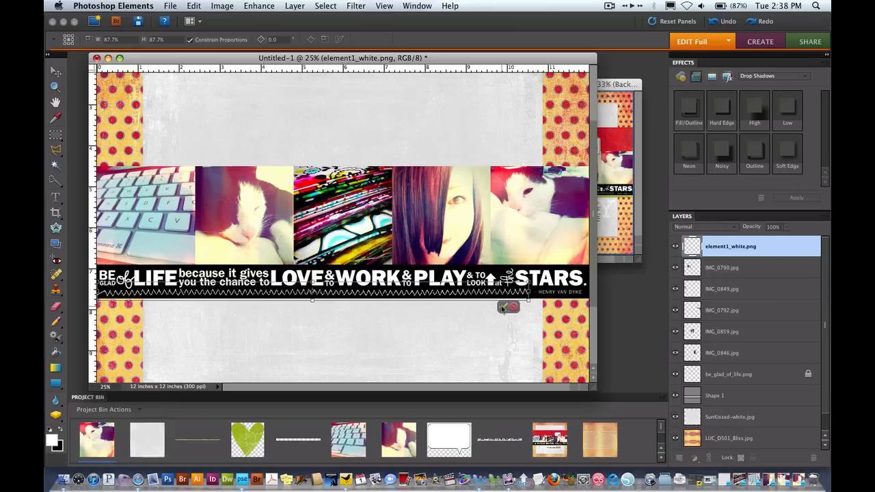
{"action": "left_click", "coordinate": [502, 308]}
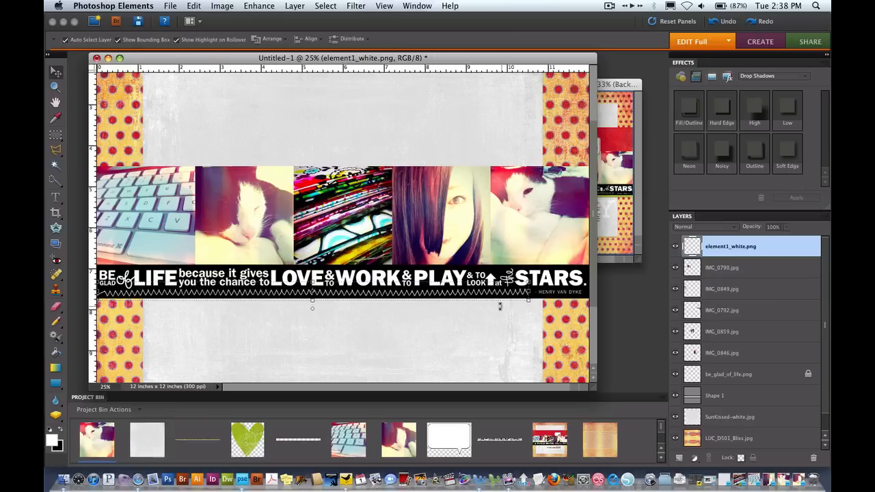
Nudge the zigzag strip slightly right so it sits evenly between the page edge and the attribution
{"action": "key", "text": "shift+Right"}
{"action": "key", "text": "shift+Right"}
{"action": "key", "text": "shift+Right"}
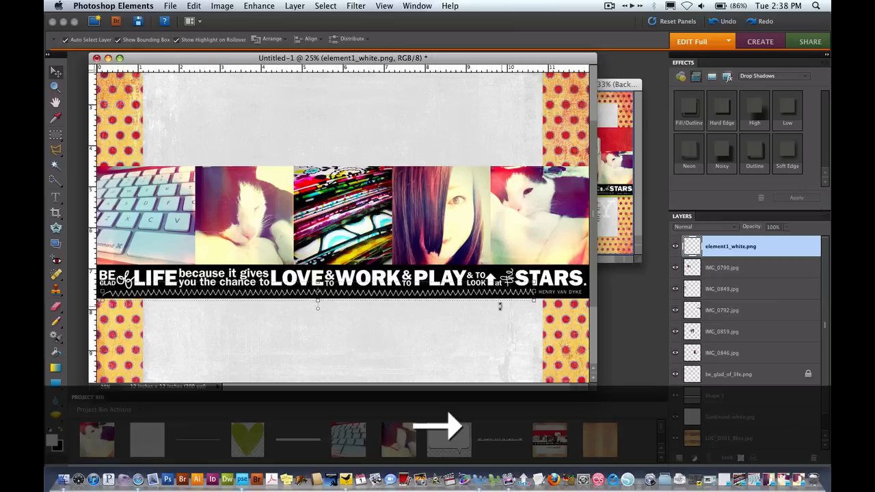
{"action": "key", "text": "shift+Left"}
{"action": "key", "text": "shift+Right"}
{"action": "key", "text": "shift+Left"}
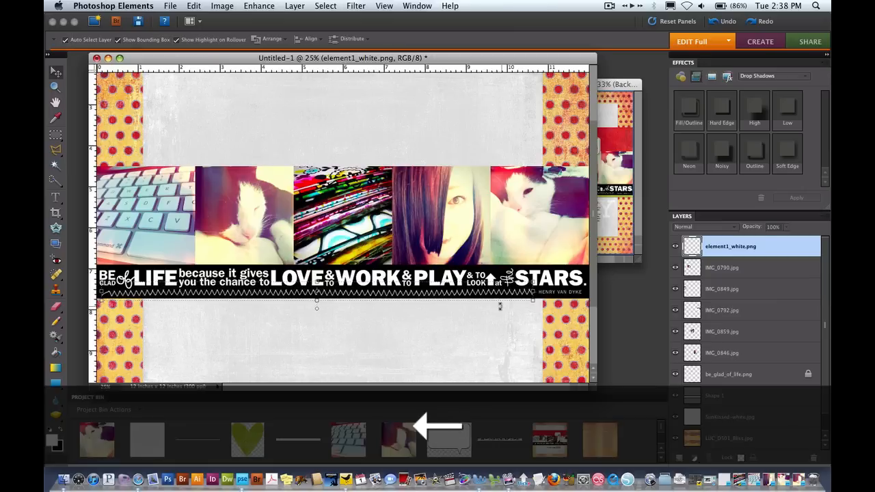
Place the green border-dots.png strip on the page at full size and position it along the black band's lower edge
{"action": "key", "text": "super+0"}
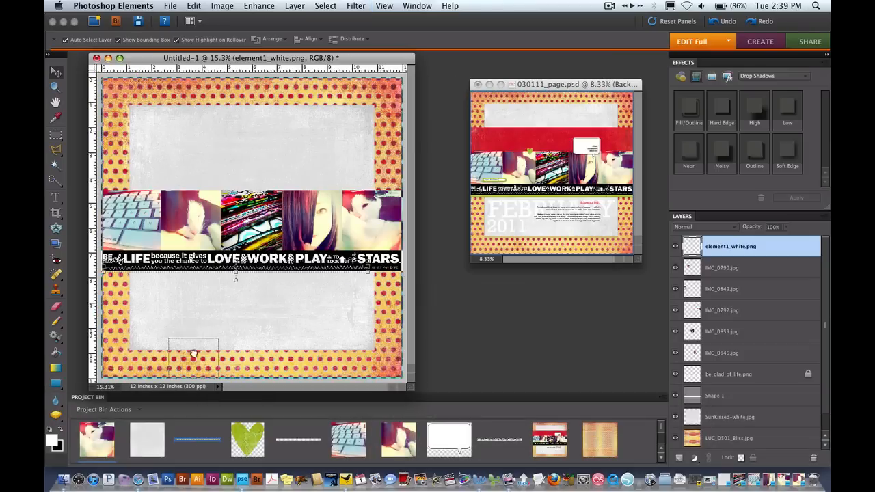
{"action": "left_click_drag", "start_coordinate": [192, 307], "coordinate": [190, 307]}
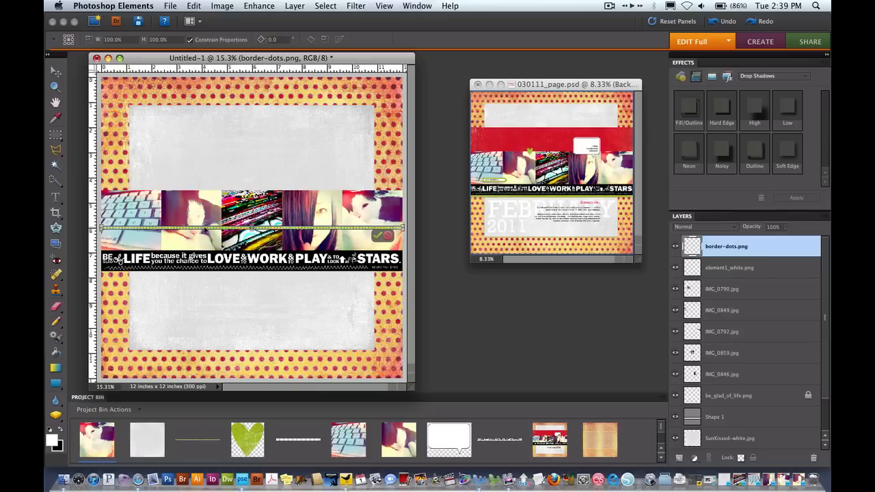
{"action": "key", "text": "Return"}
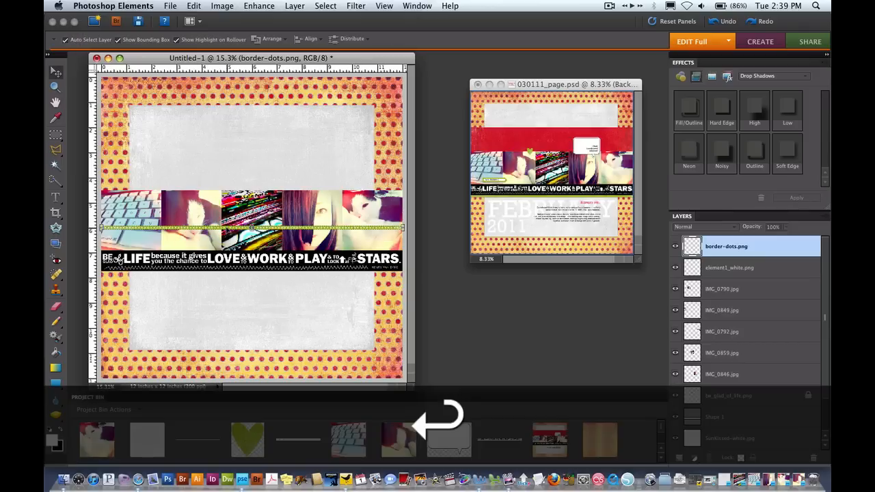
{"action": "left_click_drag", "start_coordinate": [231, 229], "coordinate": [230, 272]}
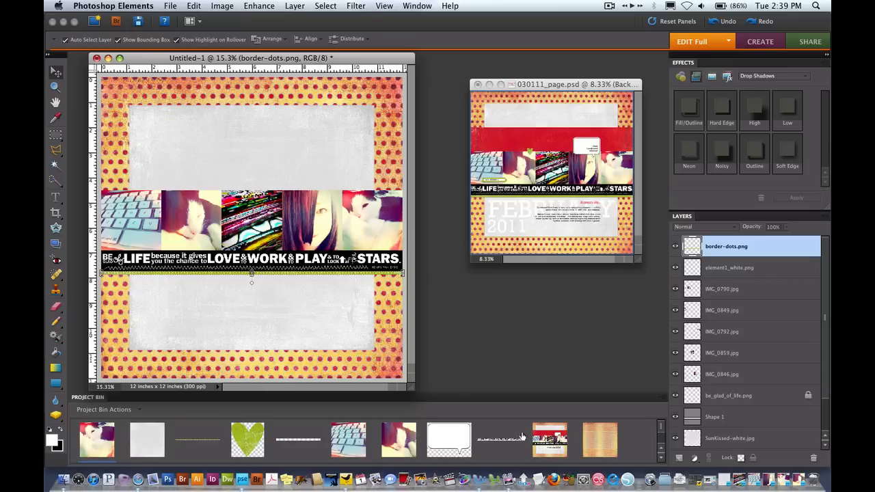
Add the red SunKissed.jpg paper to the page, with its layer directly above SunKissed-white.jpg
{"action": "left_click", "coordinate": [661, 452]}
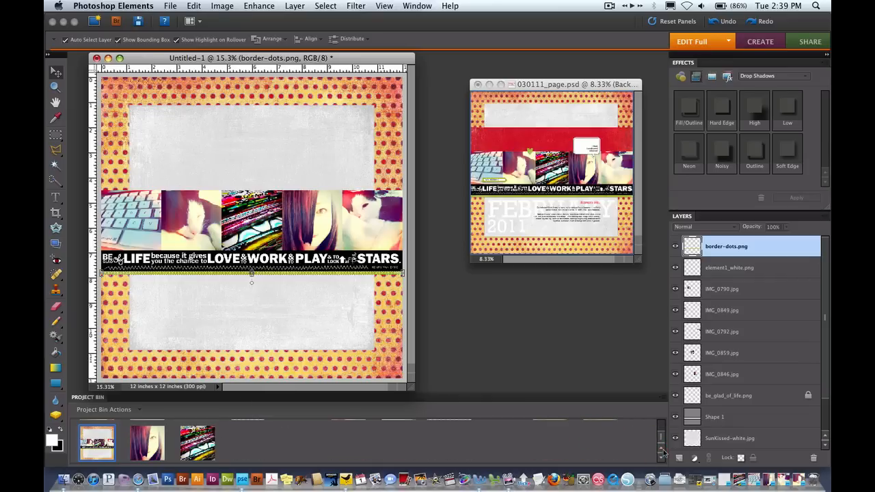
{"action": "left_click", "coordinate": [340, 147]}
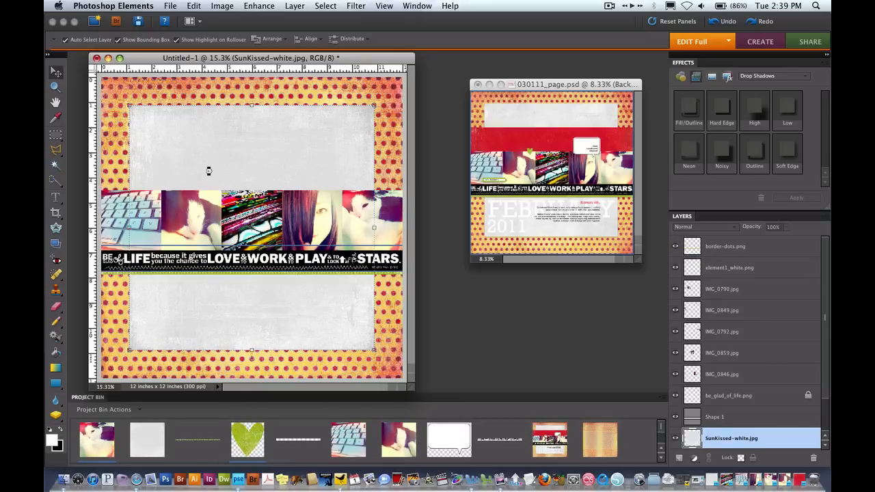
{"action": "left_click_drag", "start_coordinate": [209, 170], "coordinate": [209, 172]}
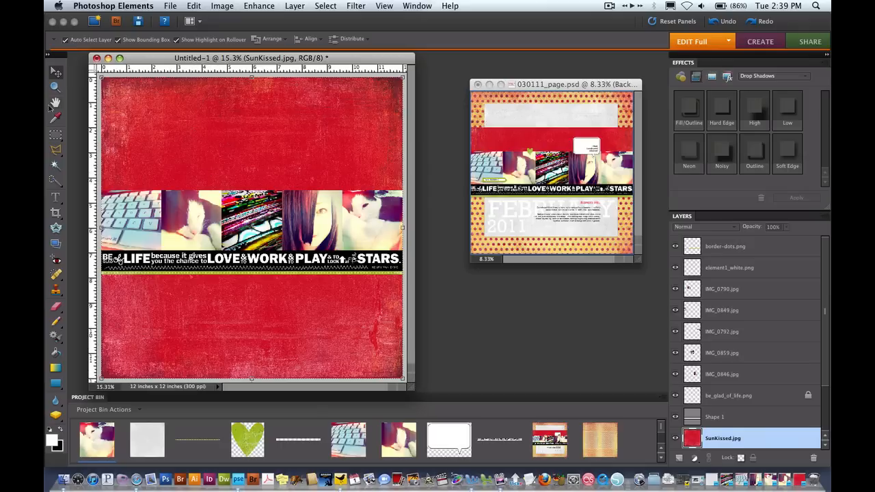
Trim the red SunKissed.jpg paper to a full-width band about 2.2 inches tall, tucked behind the photos' upper edge, and clear the selection
{"action": "left_click", "coordinate": [56, 135]}
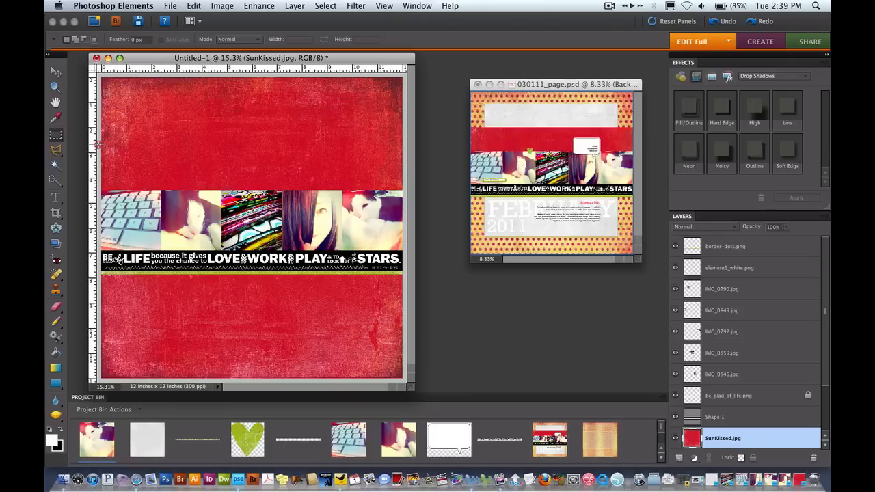
{"action": "left_click_drag", "start_coordinate": [100, 144], "coordinate": [405, 198]}
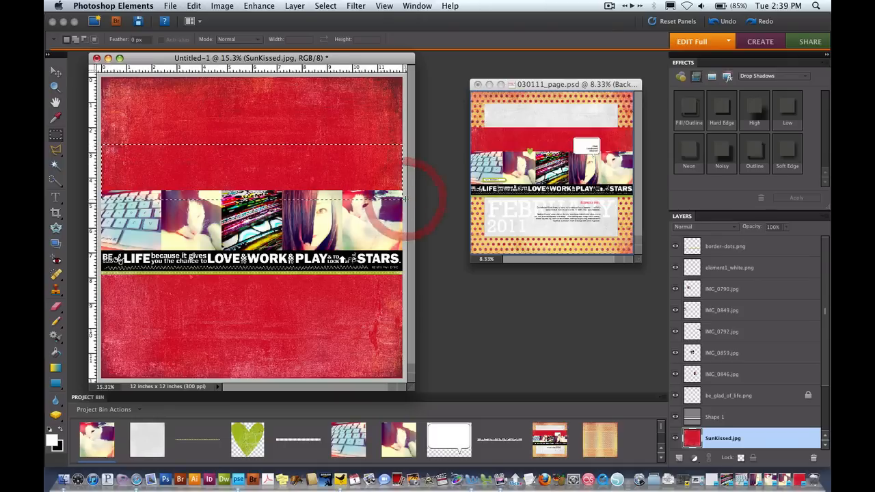
{"action": "left_click", "coordinate": [325, 6]}
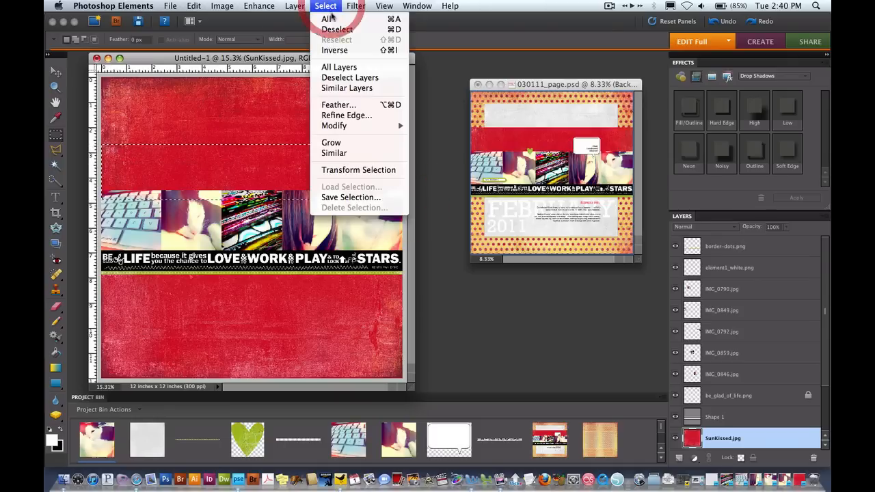
{"action": "left_click", "coordinate": [329, 55]}
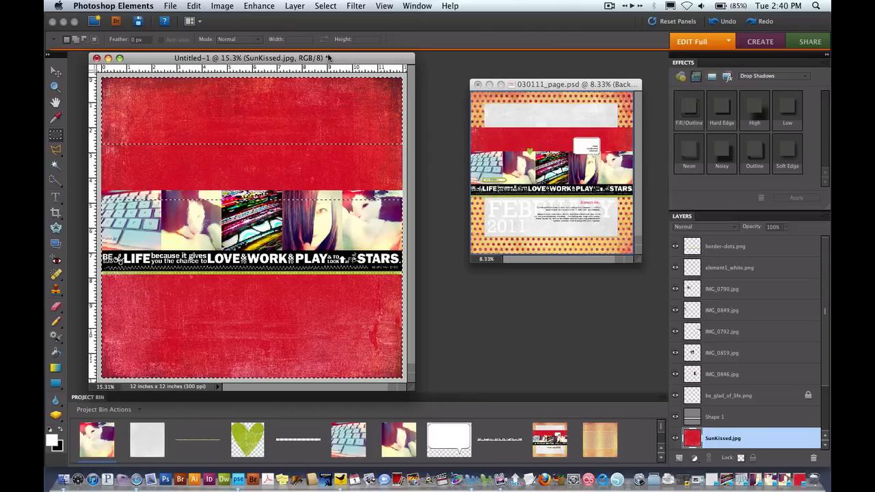
{"action": "key", "text": "Delete"}
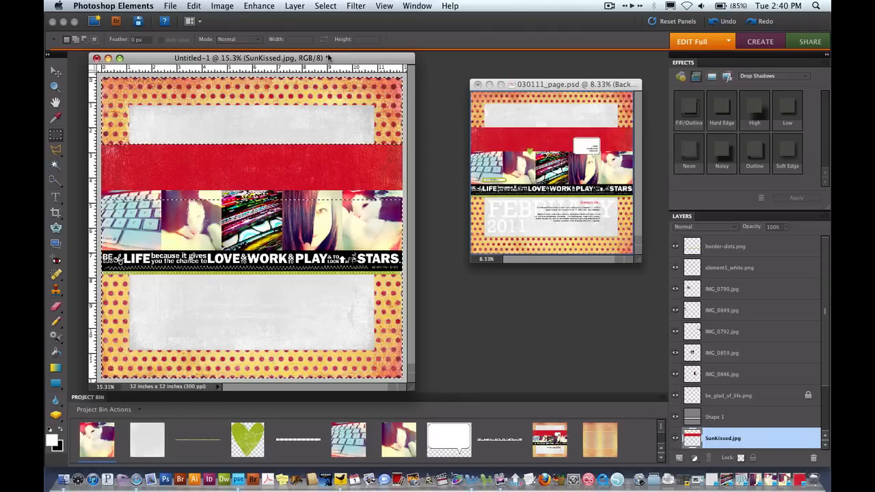
{"action": "left_click", "coordinate": [311, 114]}
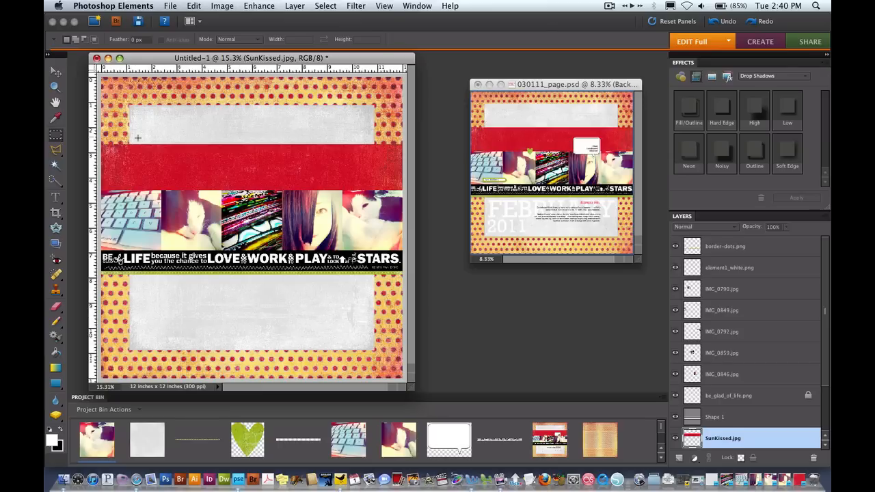
Add the text FEBRUARY on the lower white paper block, on a new text layer above border-dots.png
{"action": "left_click", "coordinate": [56, 198]}
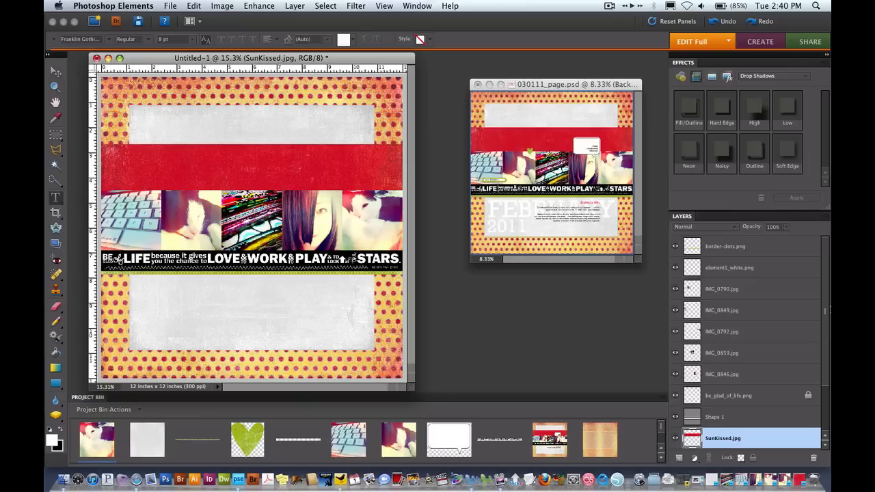
{"action": "left_click", "coordinate": [724, 246]}
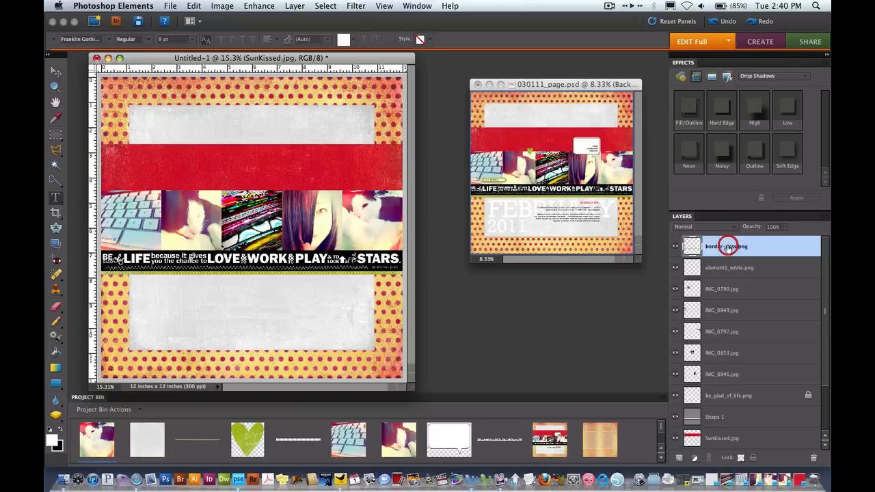
{"action": "left_click", "coordinate": [142, 297]}
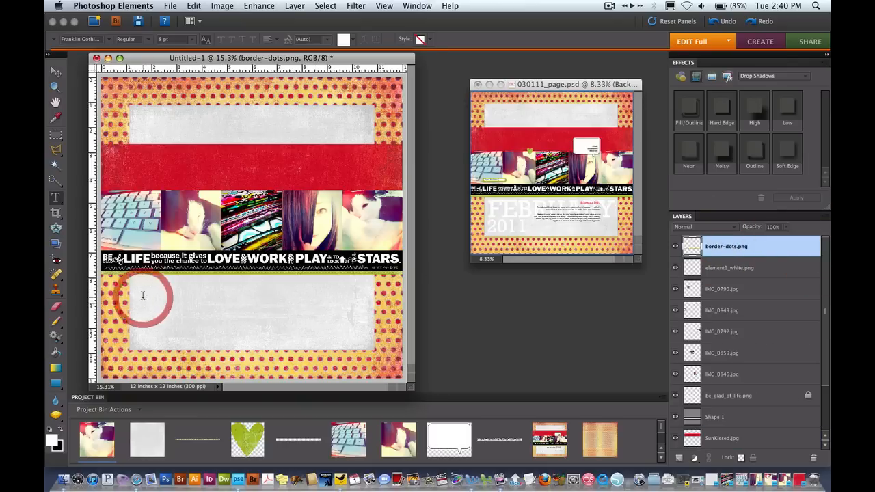
{"action": "type", "text": "FEB"}
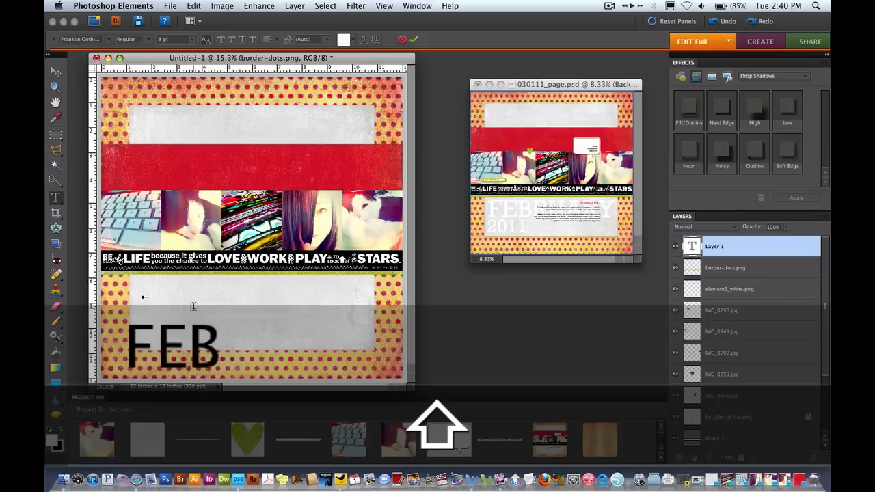
{"action": "type", "text": "RUARY"}
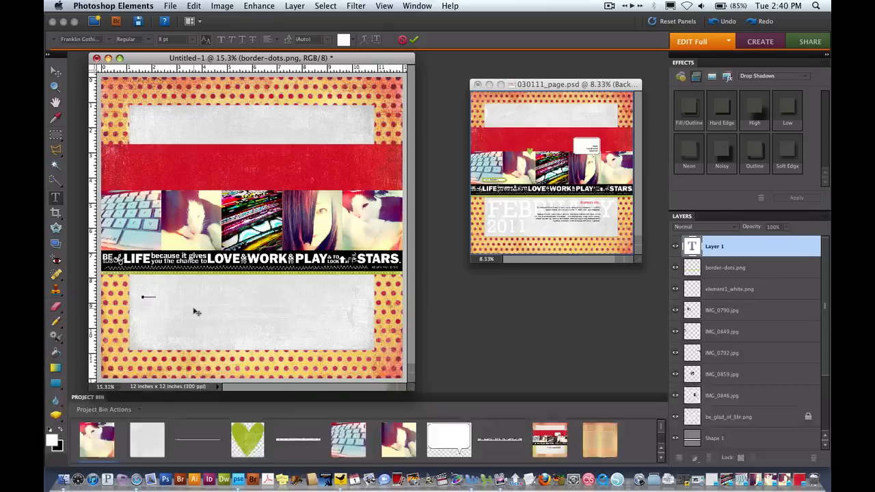
Set the font of the whole FEBRUARY text to Rockwell
{"action": "key", "text": "super+a"}
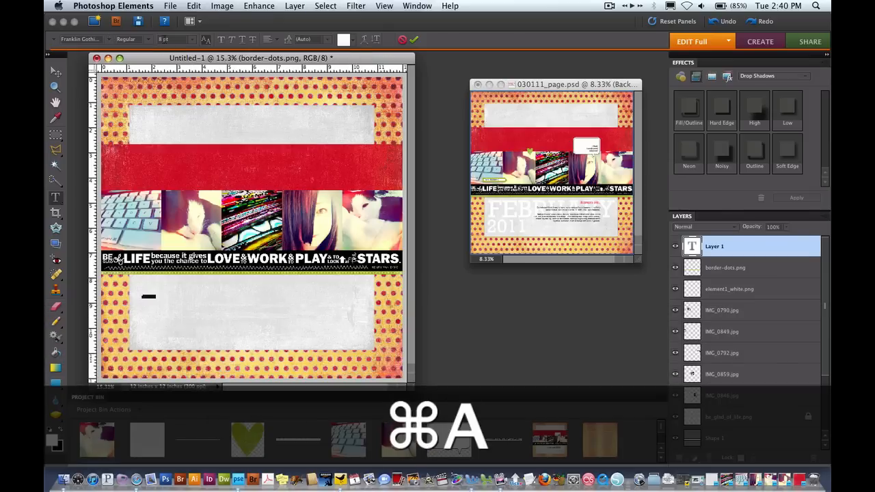
{"action": "left_click", "coordinate": [109, 39]}
{"action": "scroll", "coordinate": [144, 269], "scroll_direction": "down", "scroll_amount": 5}
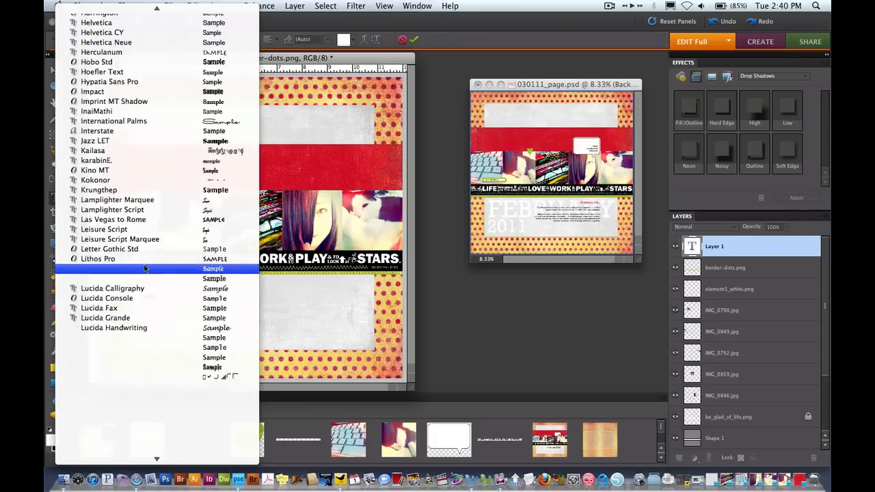
{"action": "scroll", "coordinate": [144, 268], "scroll_direction": "down", "scroll_amount": 15}
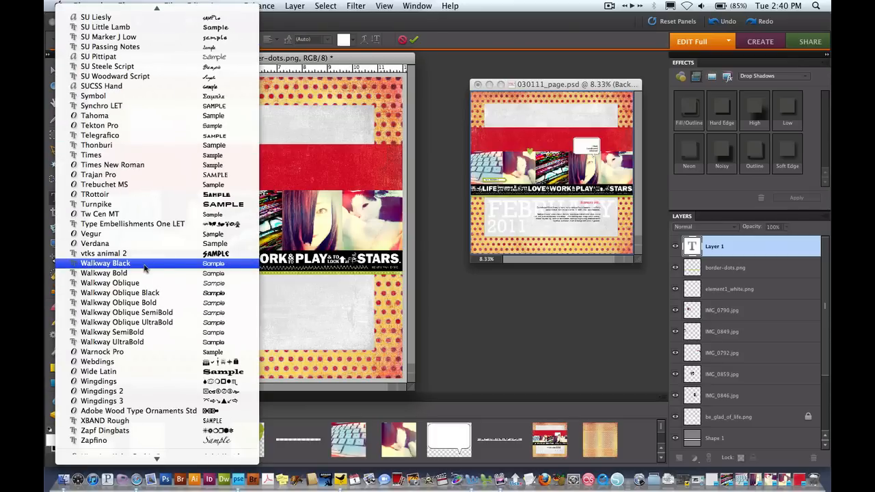
{"action": "scroll", "coordinate": [144, 269], "scroll_direction": "up", "scroll_amount": 10}
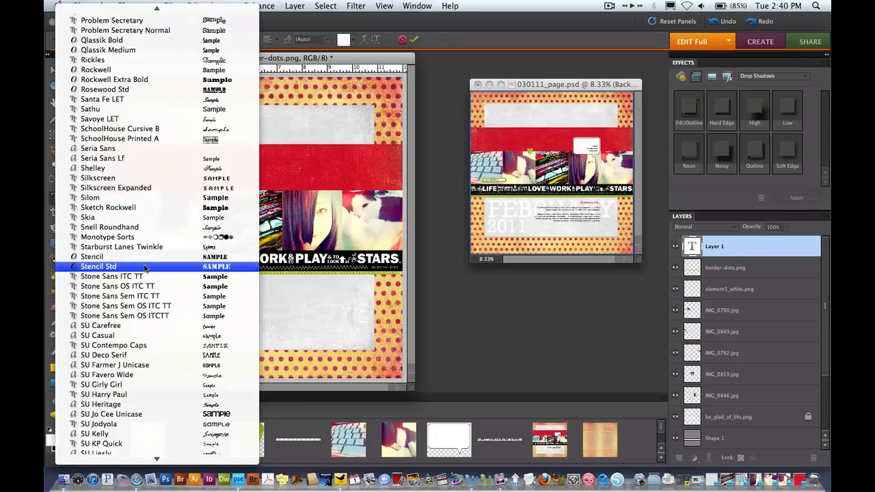
{"action": "left_click", "coordinate": [131, 70]}
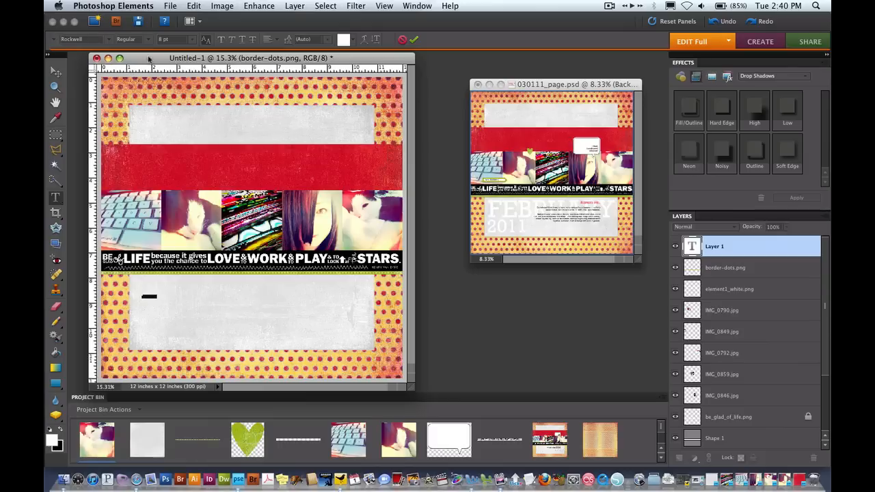
Scale the FEBRUARY text up to about 1697% and place it across the upper part of the lower white paper block
{"action": "left_click", "coordinate": [56, 71]}
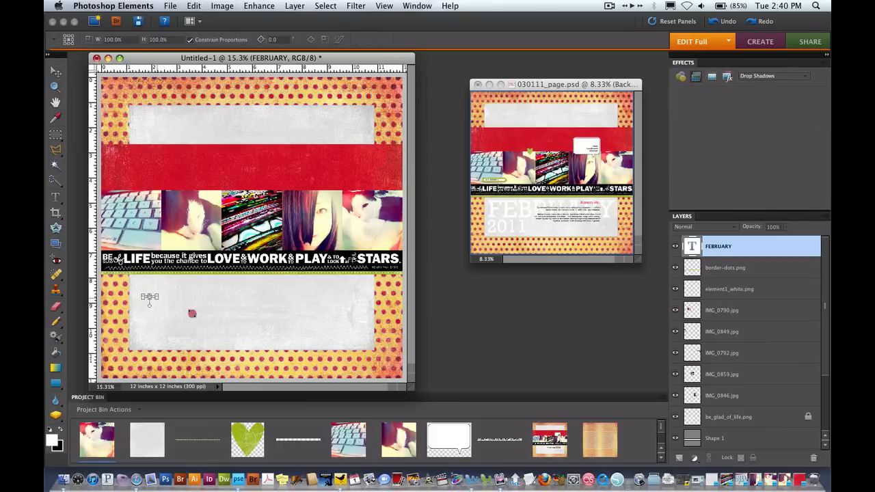
{"action": "left_click_drag", "start_coordinate": [157, 298], "coordinate": [325, 385]}
{"action": "left_click_drag", "start_coordinate": [336, 294], "coordinate": [368, 276]}
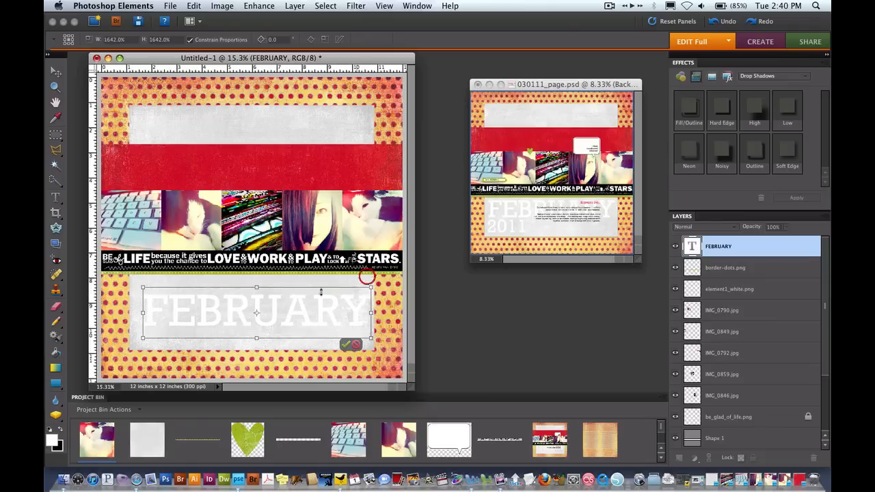
{"action": "left_click_drag", "start_coordinate": [141, 339], "coordinate": [142, 309]}
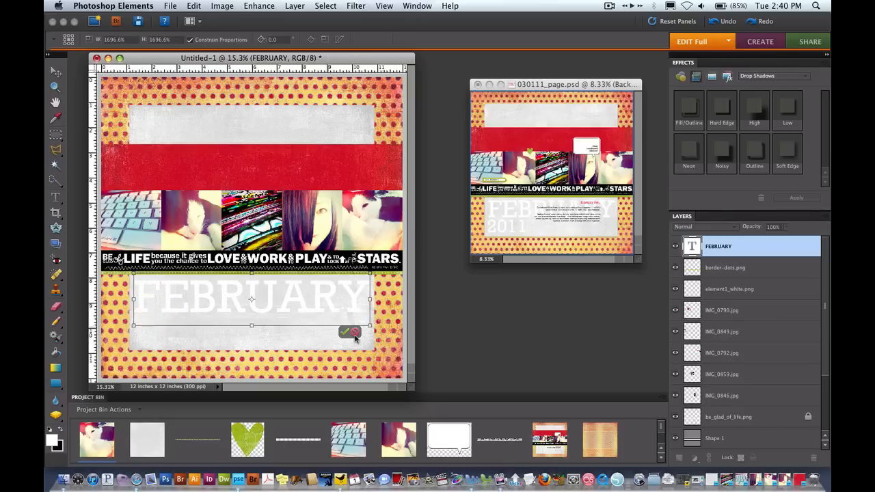
{"action": "left_click", "coordinate": [345, 334]}
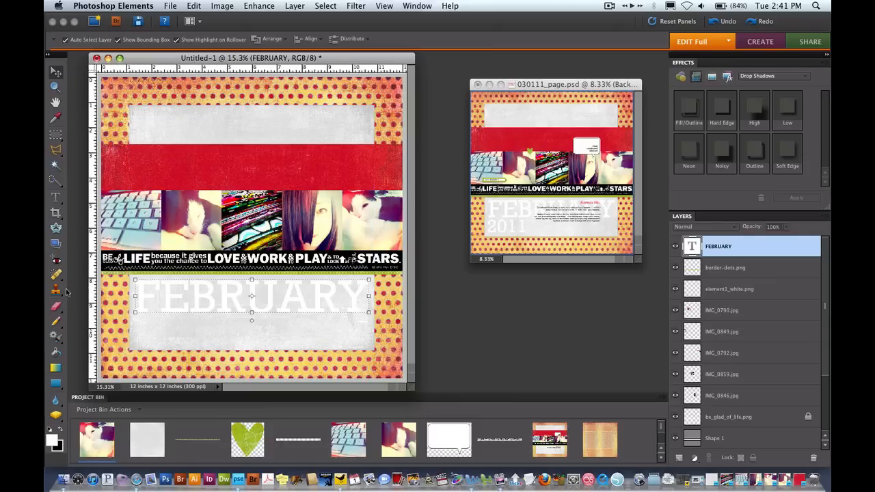
Add the text 2011 on a new text layer, on the lower white paper block beneath FEBRUARY
{"action": "left_click", "coordinate": [56, 197]}
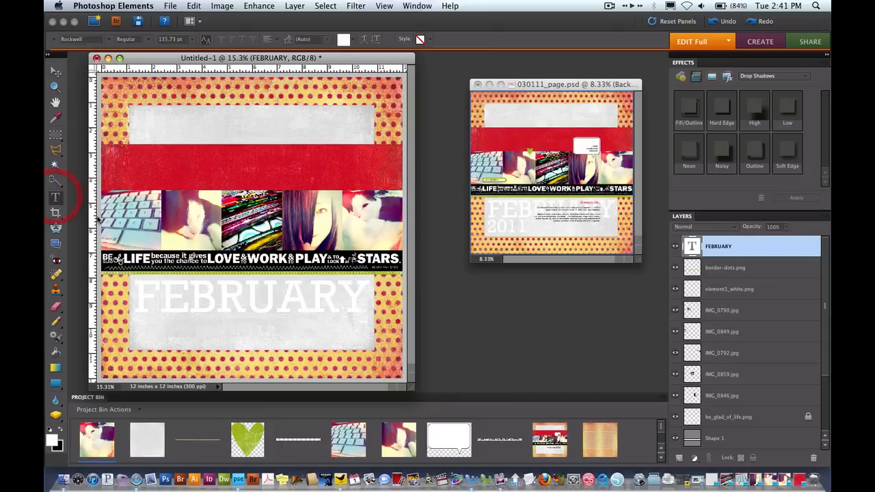
{"action": "left_click", "coordinate": [223, 331]}
{"action": "type", "text": "2011"}
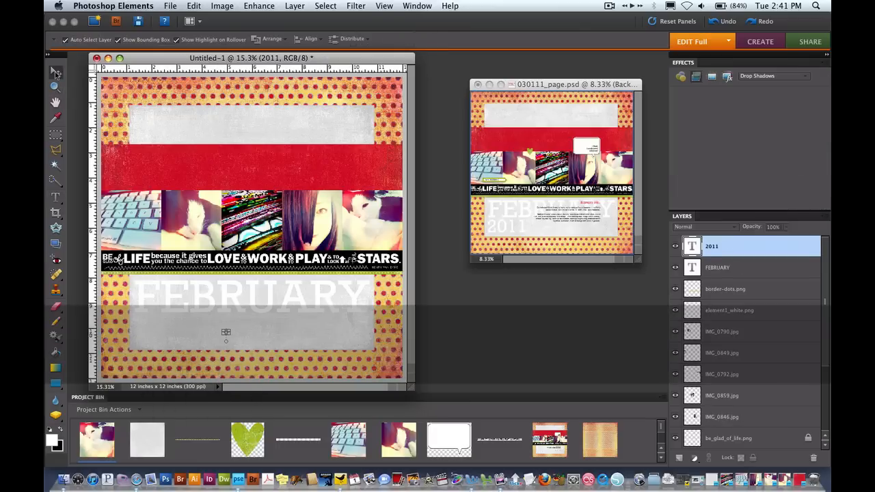
Scale the 2011 text up to about 1341% and align it directly under the start of FEBRUARY
{"action": "left_click", "coordinate": [226, 332]}
{"action": "left_click_drag", "start_coordinate": [226, 332], "coordinate": [300, 305]}
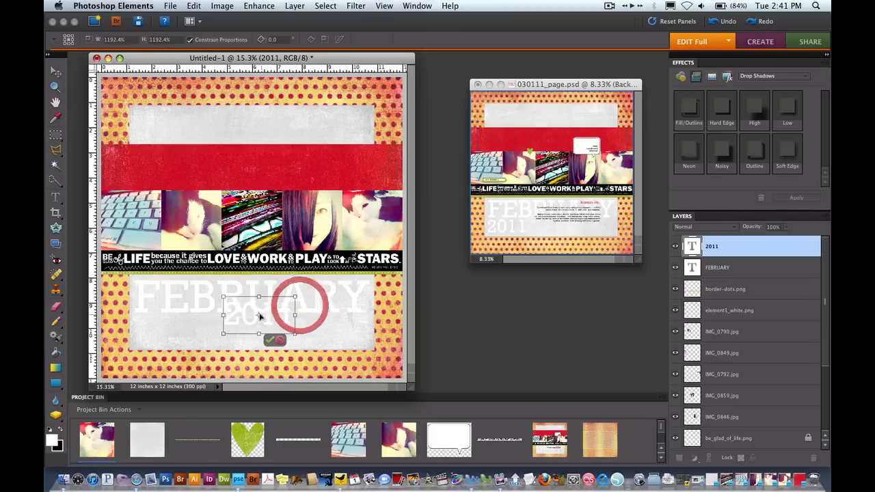
{"action": "left_click_drag", "start_coordinate": [244, 320], "coordinate": [155, 337]}
{"action": "left_click_drag", "start_coordinate": [154, 337], "coordinate": [156, 339]}
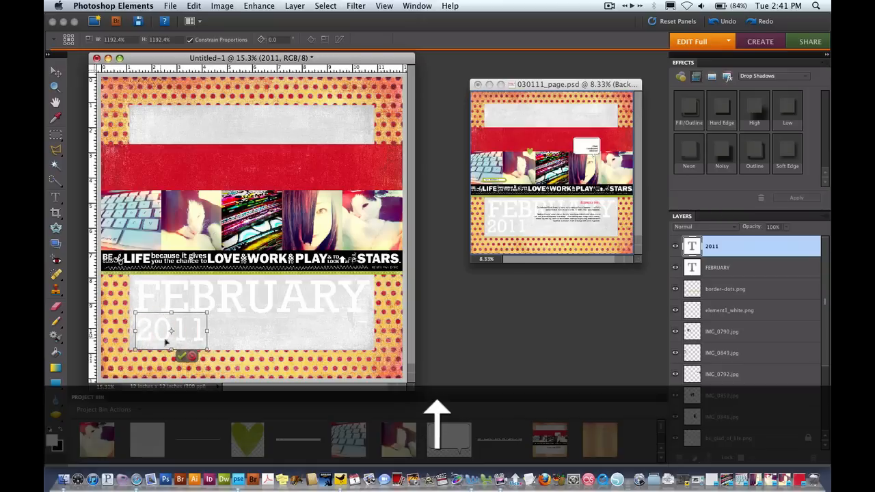
{"action": "left_click_drag", "start_coordinate": [207, 350], "coordinate": [216, 355]}
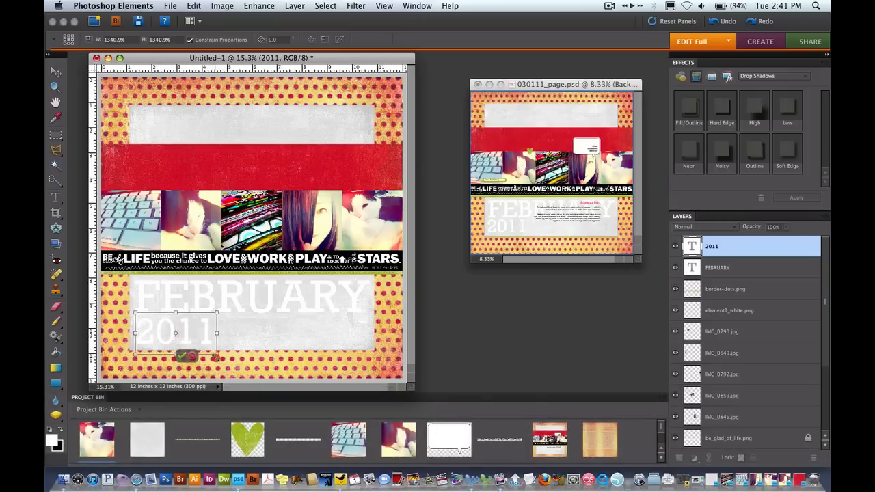
{"action": "left_click", "coordinate": [192, 356]}
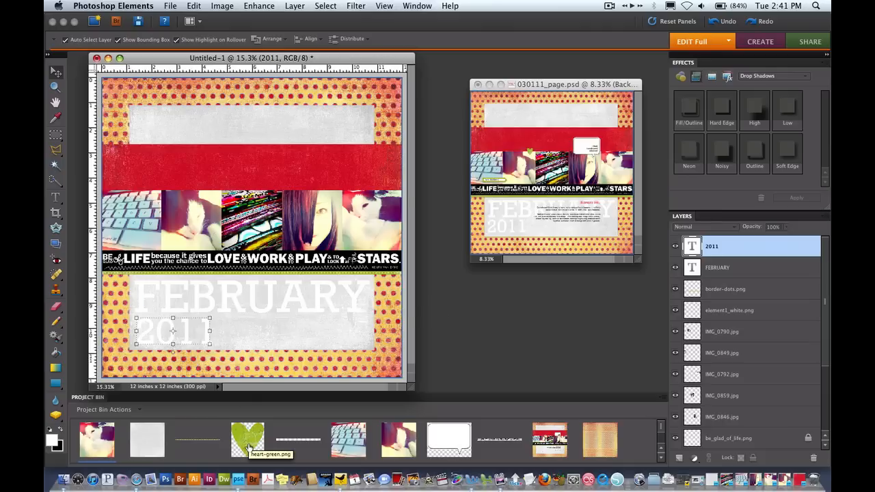
Add heart-green.png on the second photo's upper edge and bubble-convo.png overlapping the red band and the fourth photo
{"action": "left_click_drag", "start_coordinate": [247, 443], "coordinate": [207, 204]}
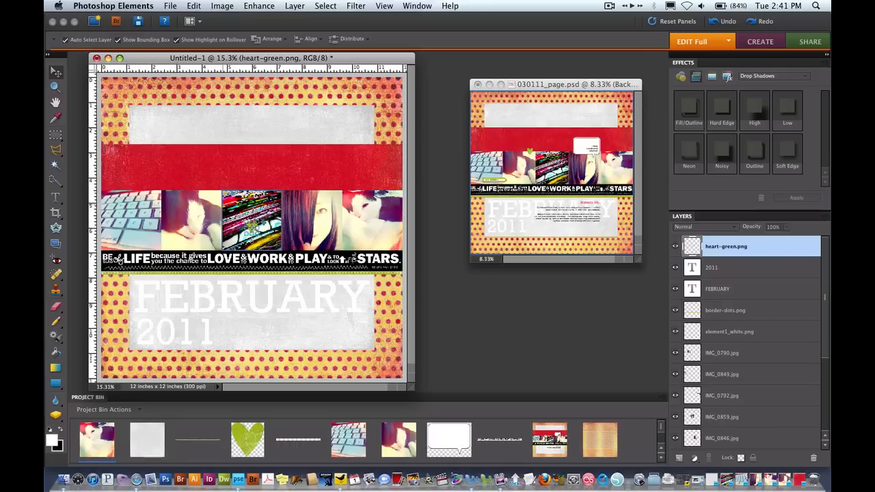
{"action": "left_click_drag", "start_coordinate": [250, 224], "coordinate": [209, 189]}
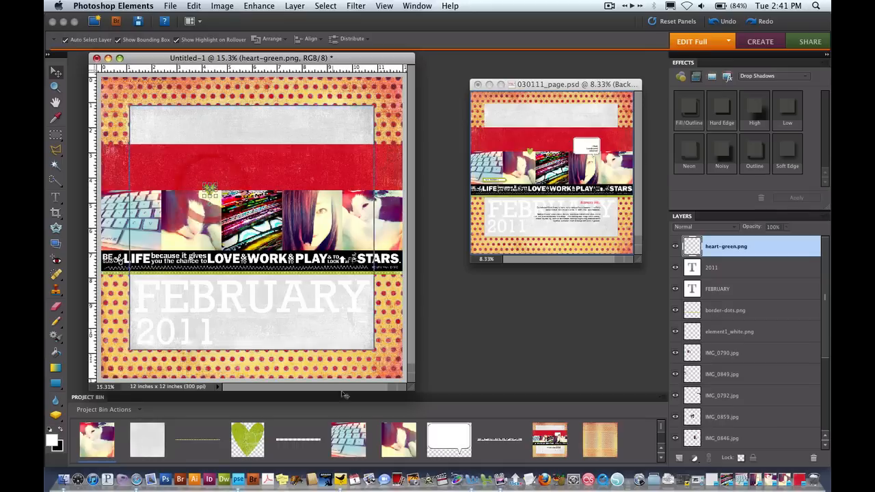
{"action": "scroll", "coordinate": [578, 460], "scroll_direction": "down", "scroll_amount": 2}
{"action": "scroll", "coordinate": [578, 460], "scroll_direction": "up", "scroll_amount": 1}
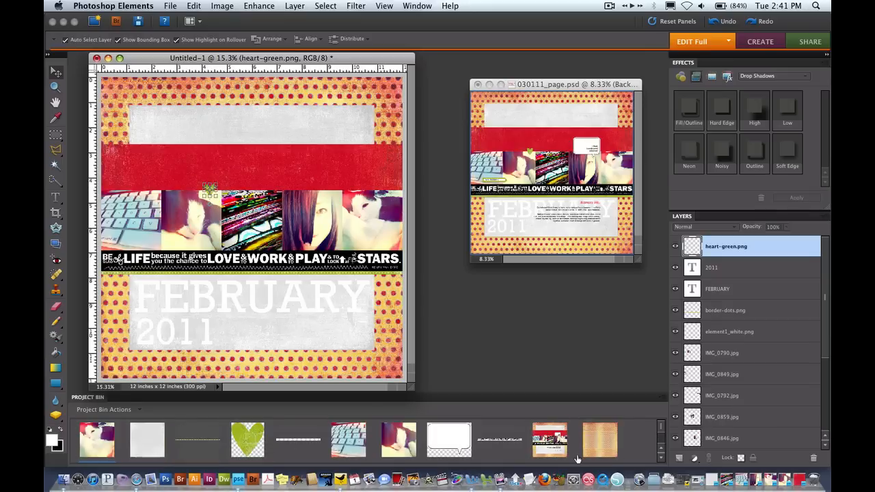
{"action": "left_click_drag", "start_coordinate": [448, 441], "coordinate": [334, 217]}
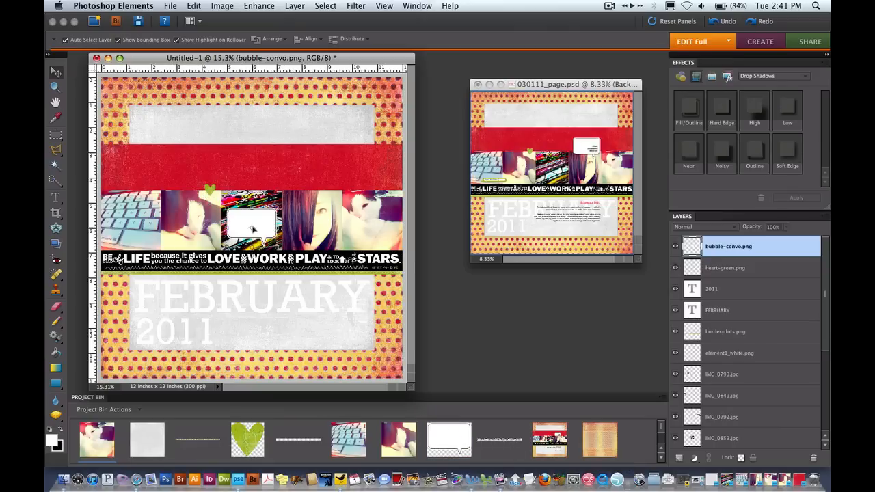
{"action": "left_click_drag", "start_coordinate": [238, 229], "coordinate": [306, 182]}
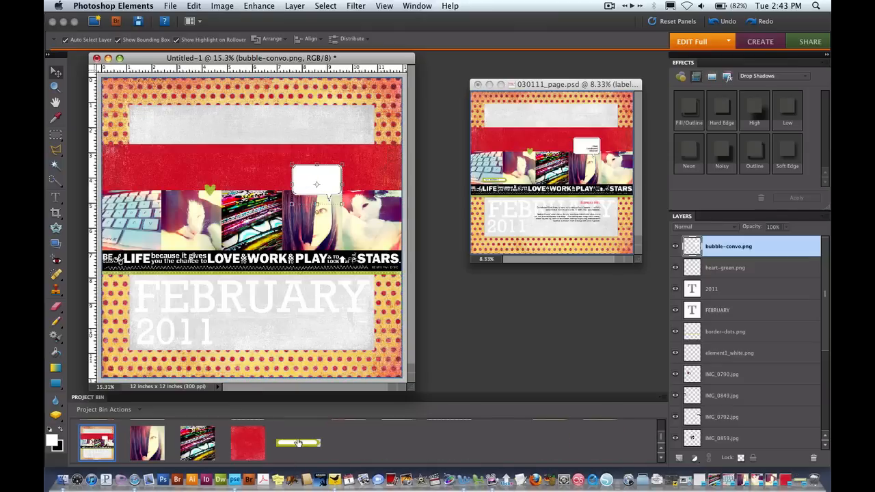
Add the green label to the page, straddling the lower part of the first and second photos
{"action": "left_click", "coordinate": [298, 443]}
{"action": "left_click_drag", "start_coordinate": [298, 443], "coordinate": [158, 236]}
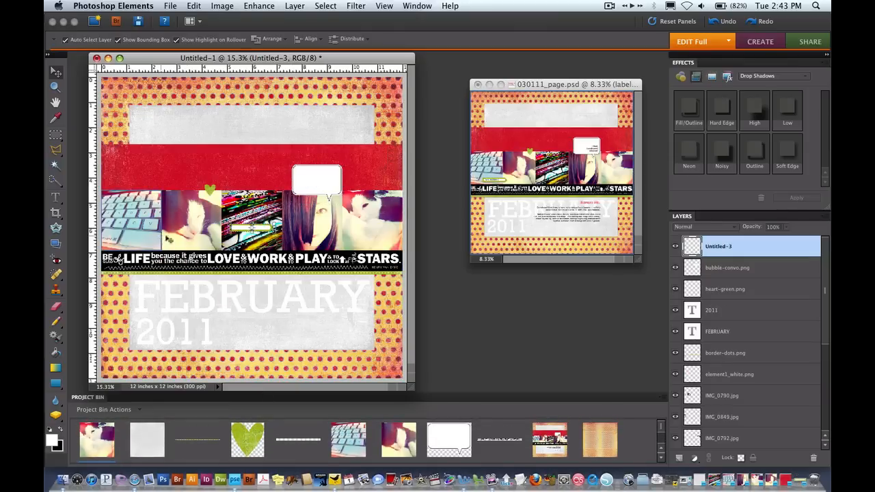
{"action": "left_click_drag", "start_coordinate": [260, 229], "coordinate": [162, 241]}
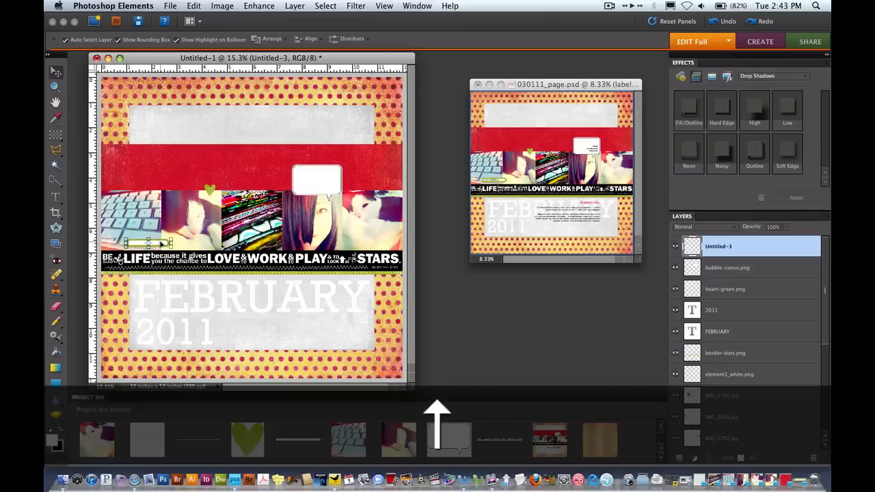
Add the right-aligned text "i think i might need a haircut!" inside the speech bubble, scaled to about 126%
{"action": "key", "text": "super+equal"}
{"action": "key", "text": "super+equal"}
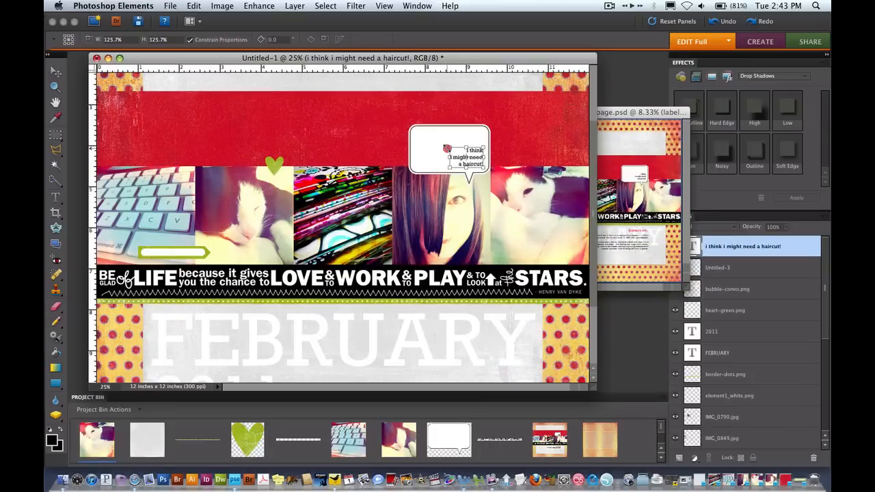
{"action": "key", "text": "Return"}
{"action": "left_click", "coordinate": [458, 176]}
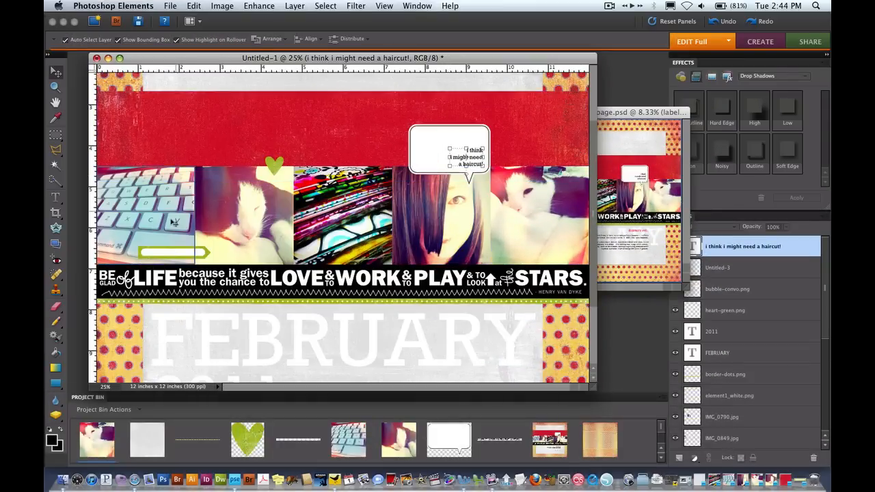
Add the text "i love this kitty!" on the green label
{"action": "left_click", "coordinate": [56, 200]}
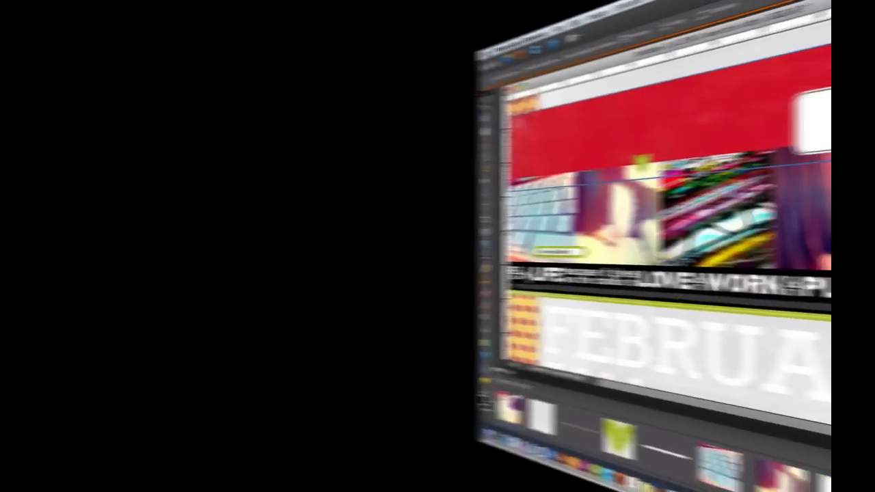
{"action": "key", "text": "super+0"}
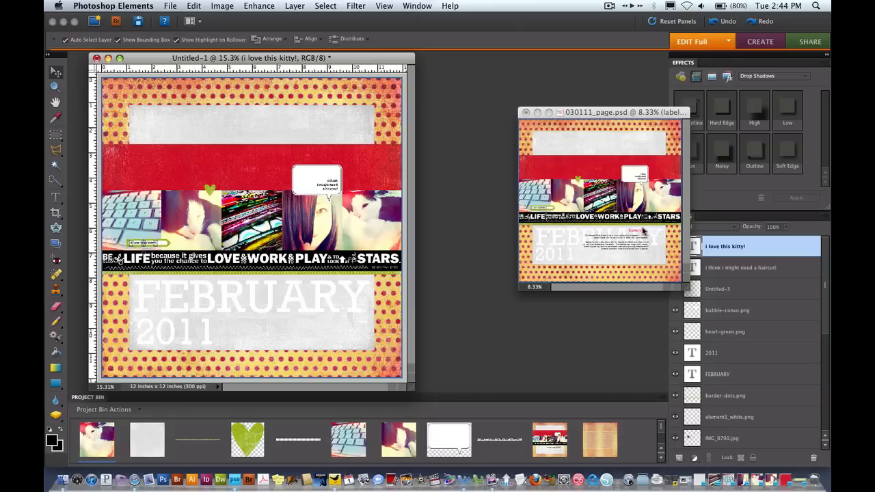
{"action": "left_click", "coordinate": [634, 250]}
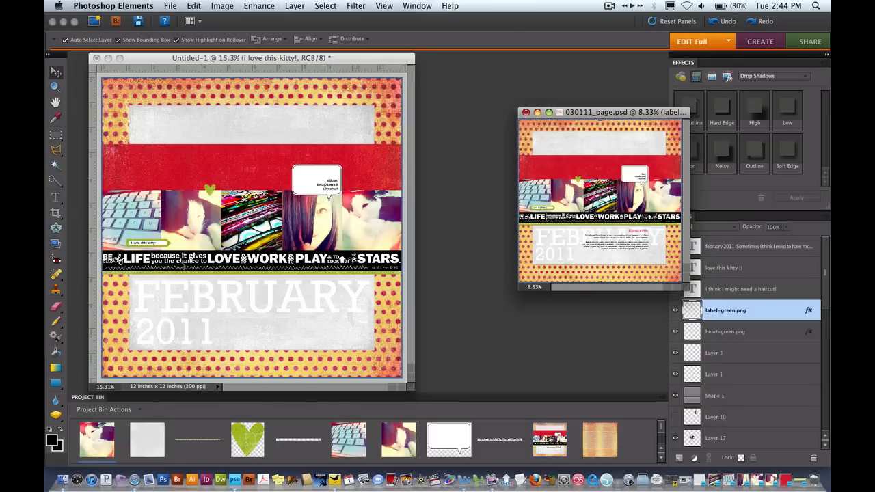
{"action": "left_click", "coordinate": [162, 60]}
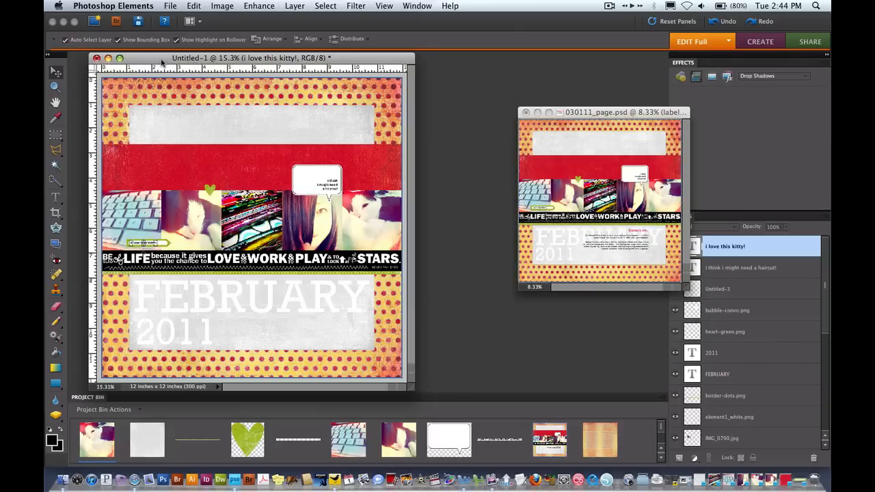
{"action": "left_click", "coordinate": [56, 199]}
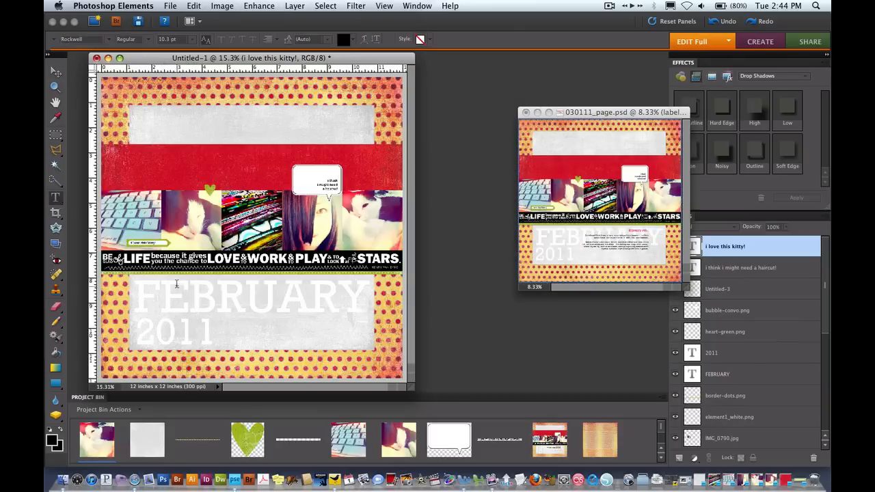
{"action": "left_click_drag", "start_coordinate": [186, 294], "coordinate": [298, 323]}
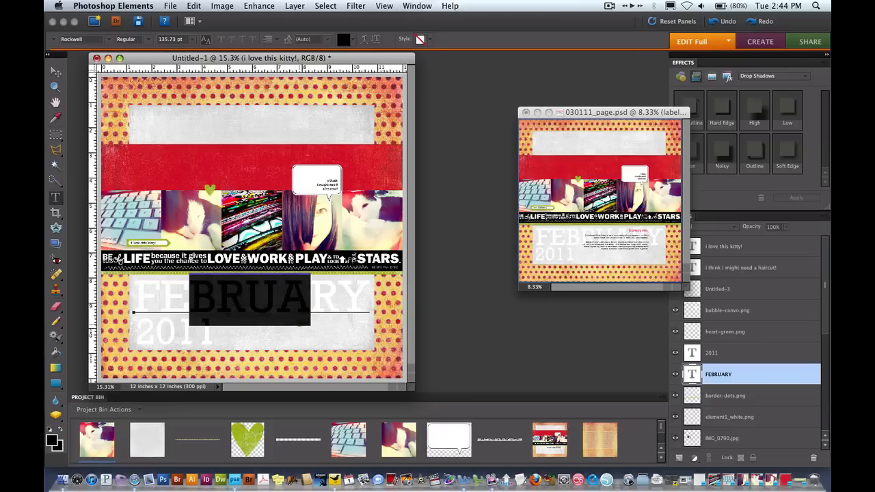
{"action": "left_click", "coordinate": [56, 72]}
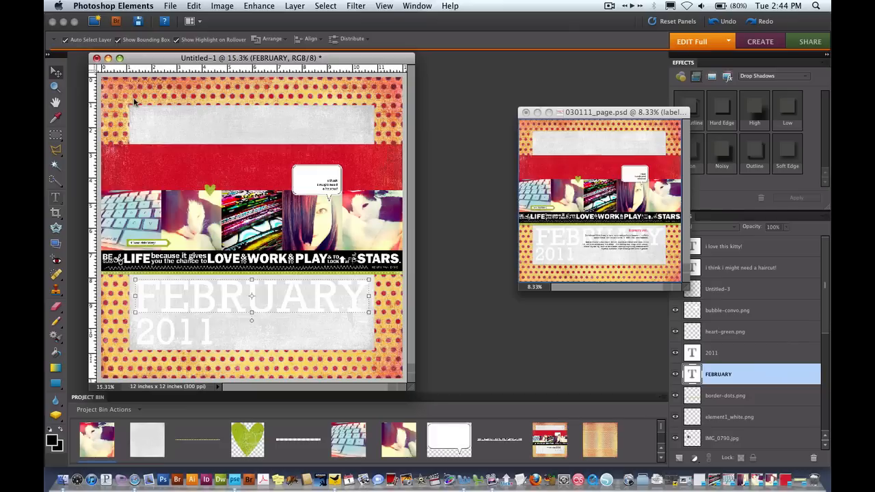
Create a paragraph text box about 5.4 by 2.6 inches over the upper white paper and red band, containing the placeholder asdasdasd
{"action": "left_click", "coordinate": [216, 138]}
{"action": "key", "text": "t"}
{"action": "left_click_drag", "start_coordinate": [156, 106], "coordinate": [291, 172]}
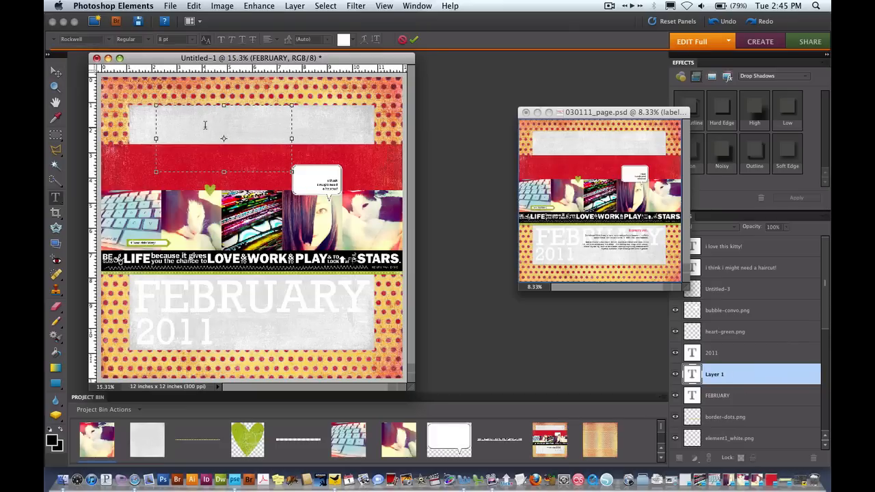
{"action": "type", "text": "asdasdasd"}
Color the asdasdasd placeholder text black (000000) and move its text box onto the lower white paper block, over FEBRUARY
{"action": "key", "text": "super+a"}
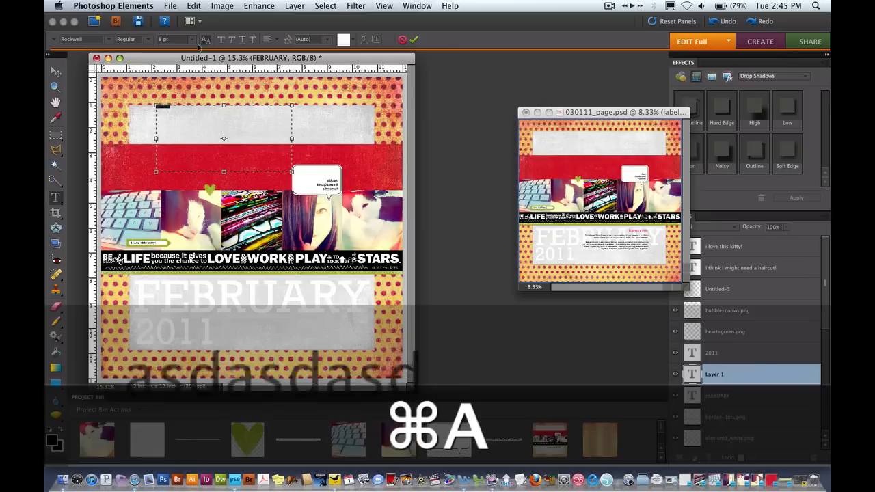
{"action": "left_click", "coordinate": [344, 40]}
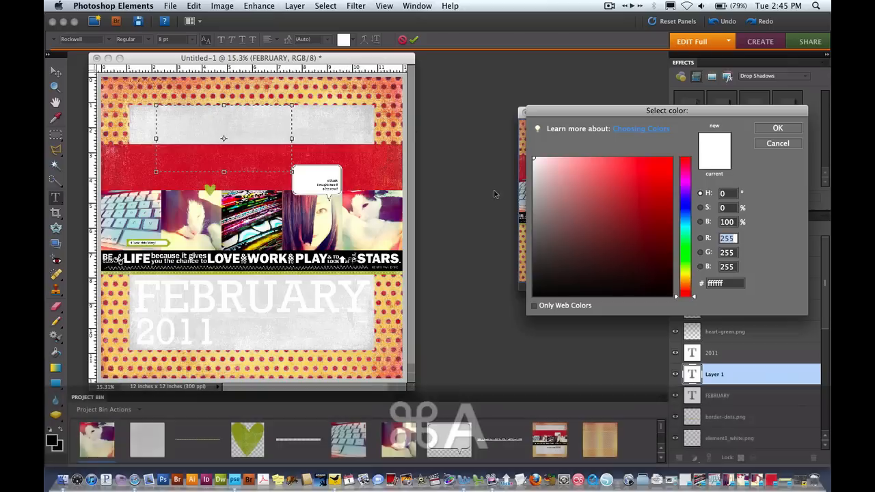
{"action": "left_click_drag", "start_coordinate": [561, 284], "coordinate": [515, 304]}
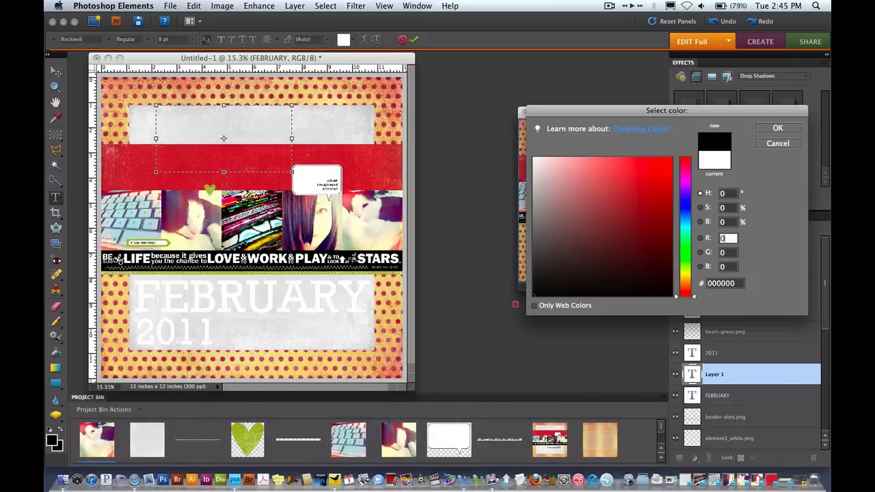
{"action": "left_click", "coordinate": [777, 128]}
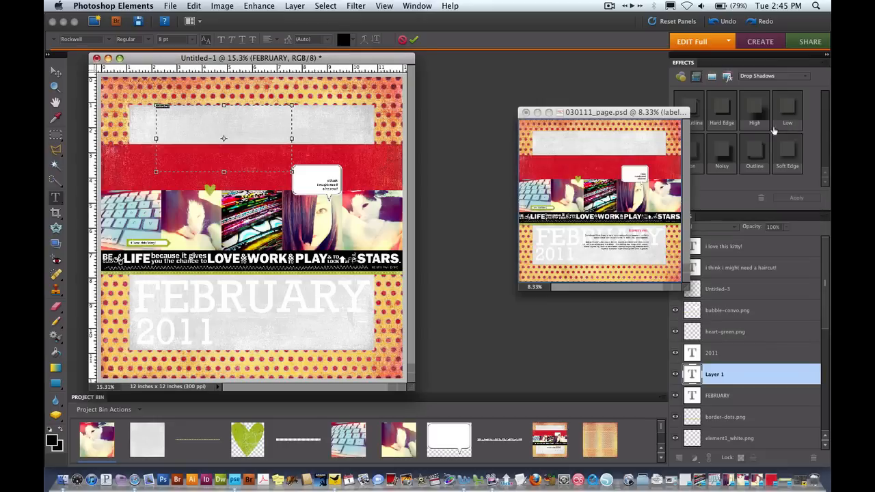
{"action": "left_click", "coordinate": [55, 74]}
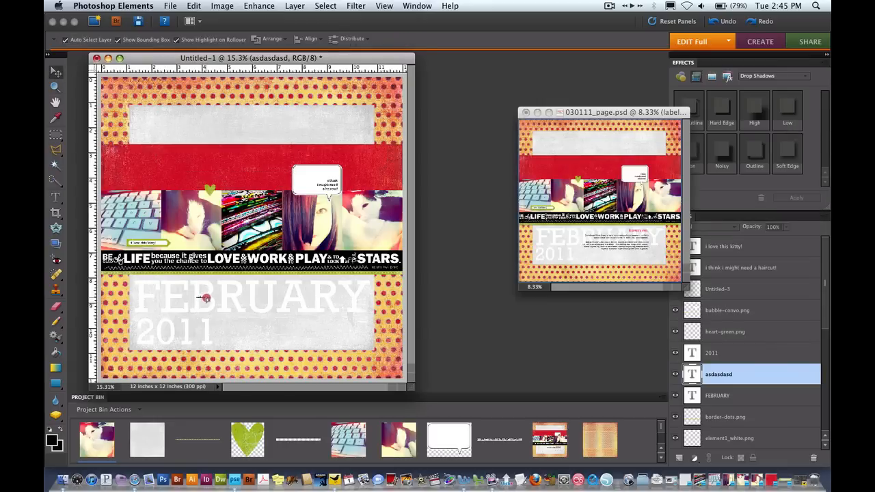
Copy all the journaling text from 030111_page.psd and paste it over the asdasdasd placeholder in Untitled-1
{"action": "key", "text": "super"}
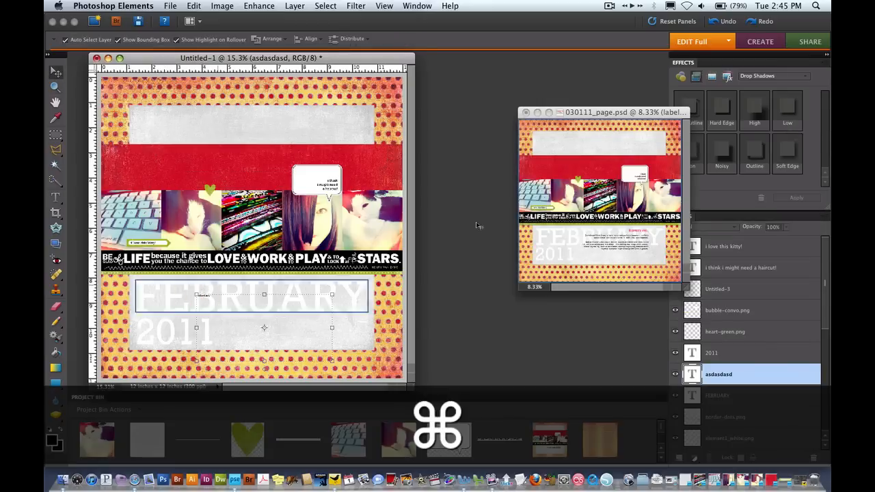
{"action": "left_click", "coordinate": [621, 240], "text": "super"}
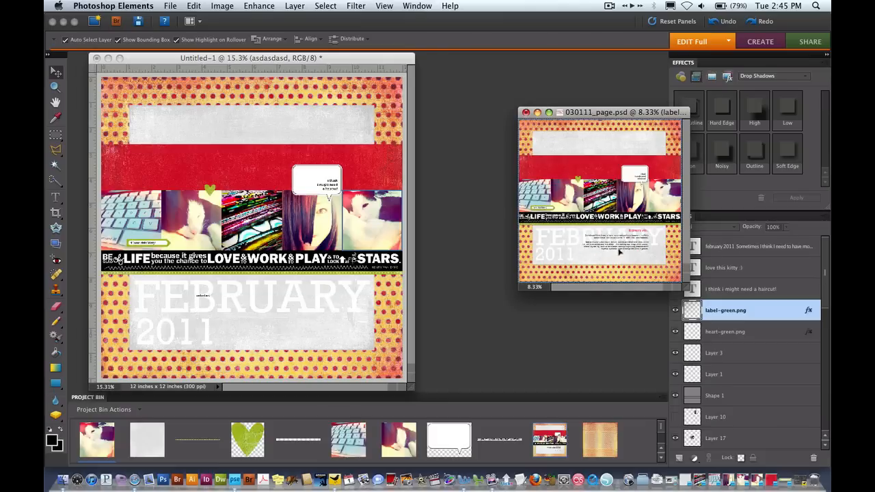
{"action": "key", "text": "t"}
{"action": "left_click", "coordinate": [620, 241]}
{"action": "key", "text": "super+a"}
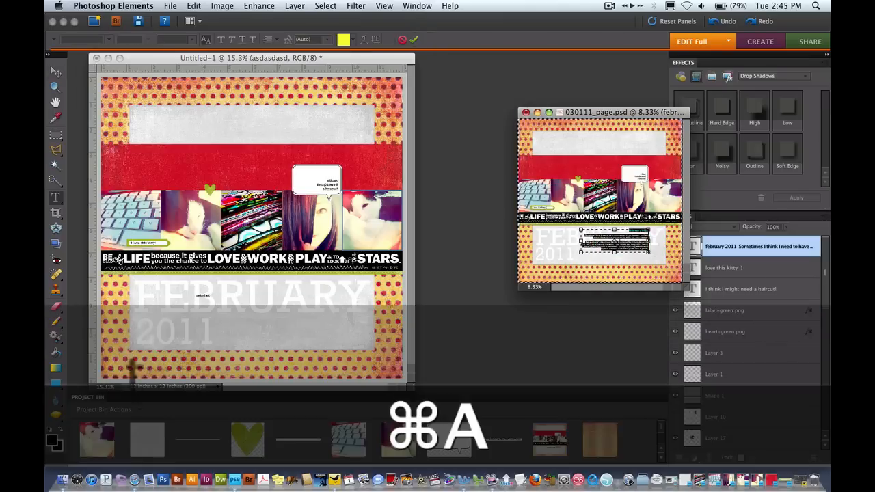
{"action": "key", "text": "super+c"}
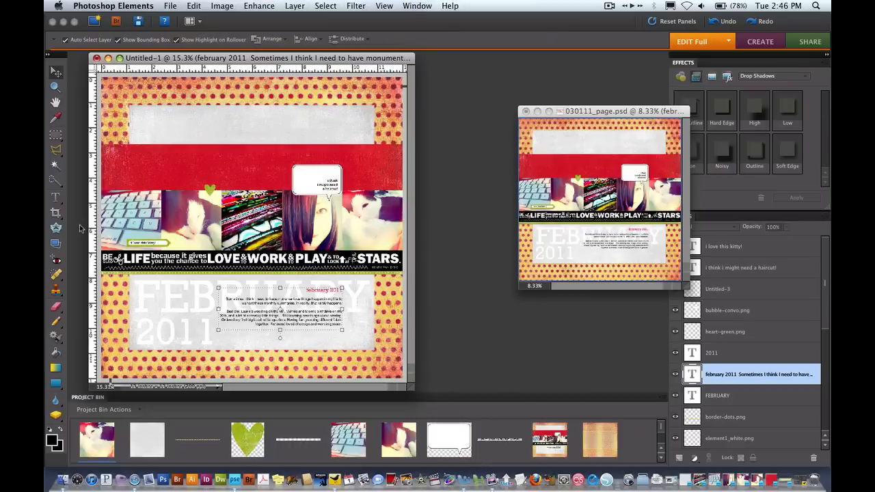
Add a vertical guide at the speech bubble's right edge and align the journaling text's right edge to it, slightly higher on the white paper
{"action": "left_click_drag", "start_coordinate": [93, 233], "coordinate": [342, 243]}
{"action": "left_click_drag", "start_coordinate": [333, 305], "coordinate": [333, 303]}
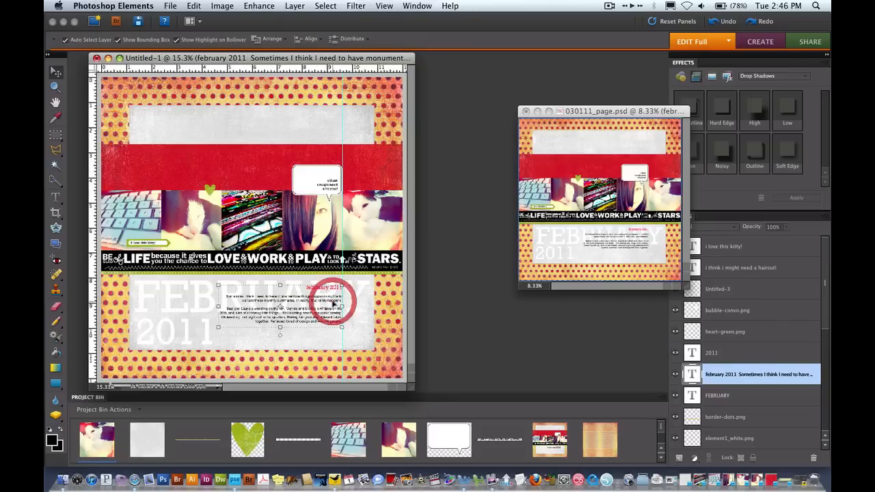
{"action": "left_click", "coordinate": [405, 94]}
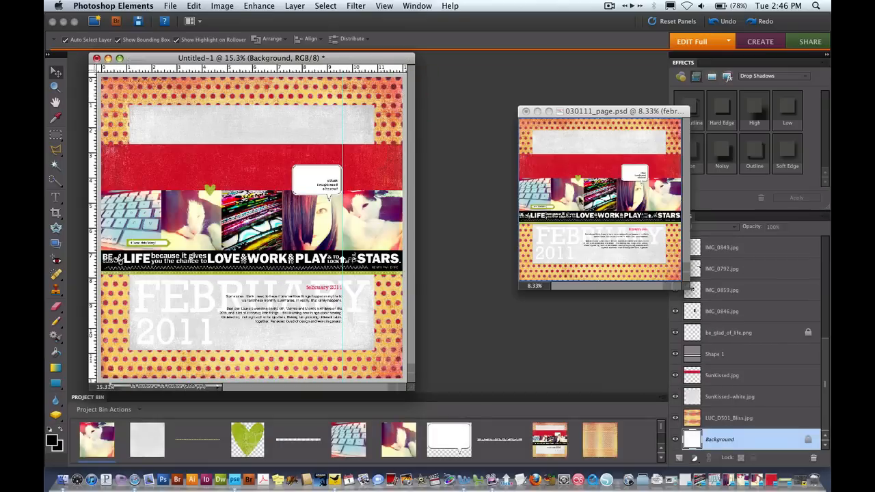
Apply the Low drop shadow to the speech bubble with size 15 px, distance 5 px and opacity 40%
{"action": "left_click", "coordinate": [318, 168]}
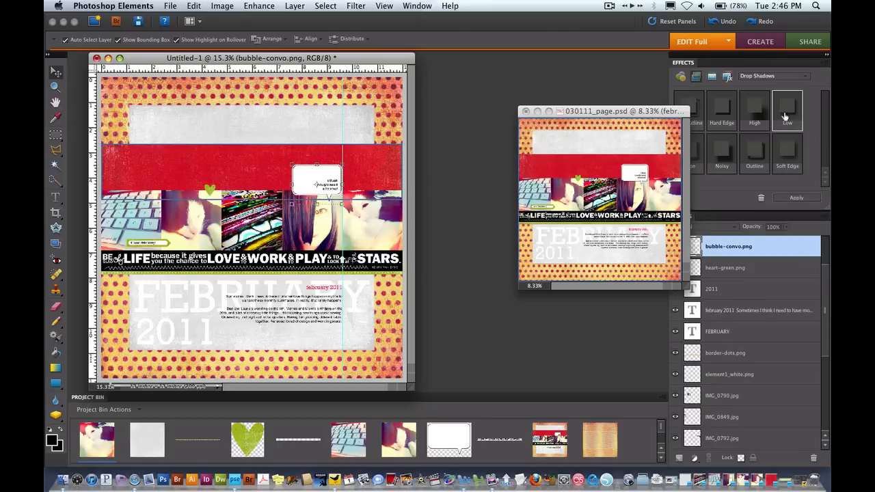
{"action": "double_click", "coordinate": [786, 115]}
{"action": "double_click", "coordinate": [809, 246]}
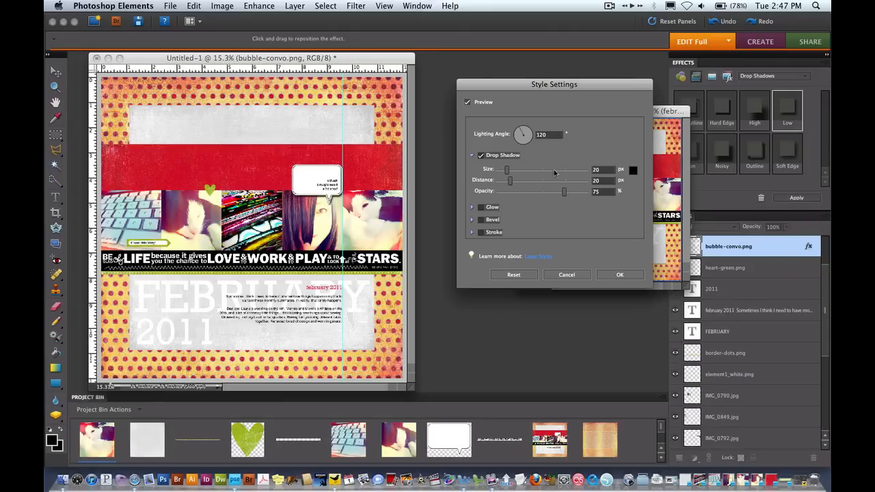
{"action": "left_click", "coordinate": [594, 169]}
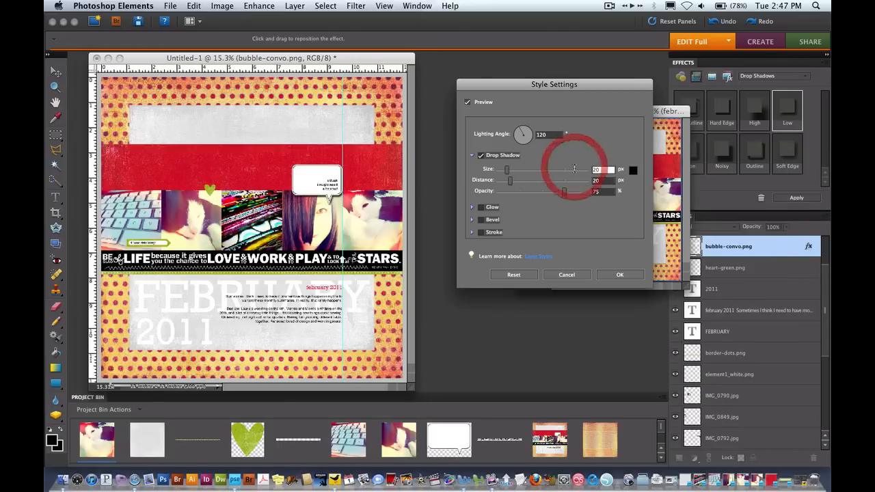
{"action": "type", "text": "15"}
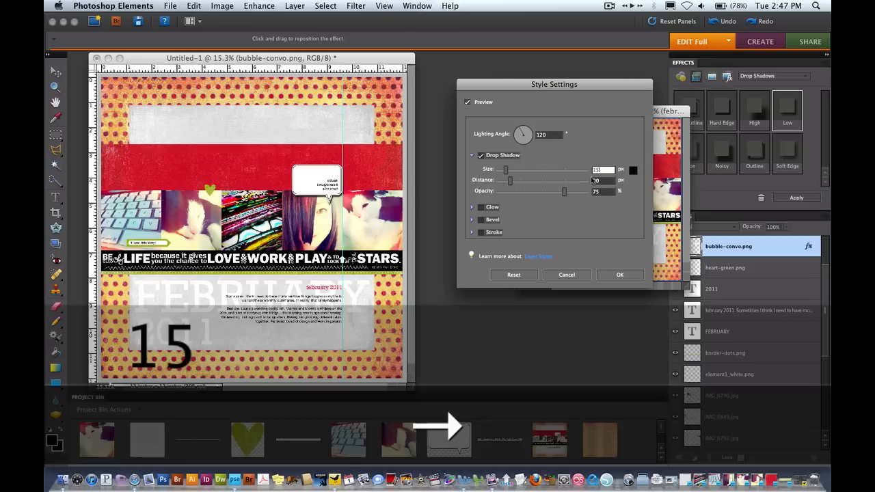
{"action": "key", "text": "Tab"}
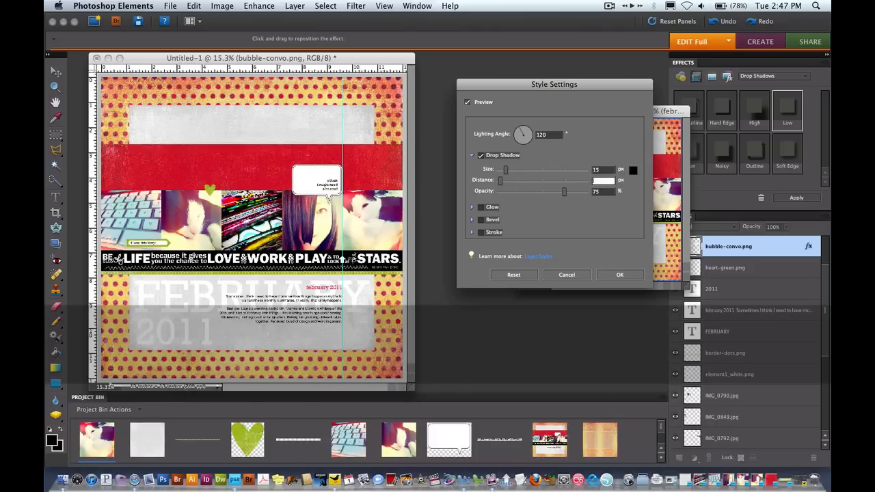
{"action": "type", "text": "5"}
{"action": "key", "text": "Tab"}
{"action": "key", "text": "Right"}
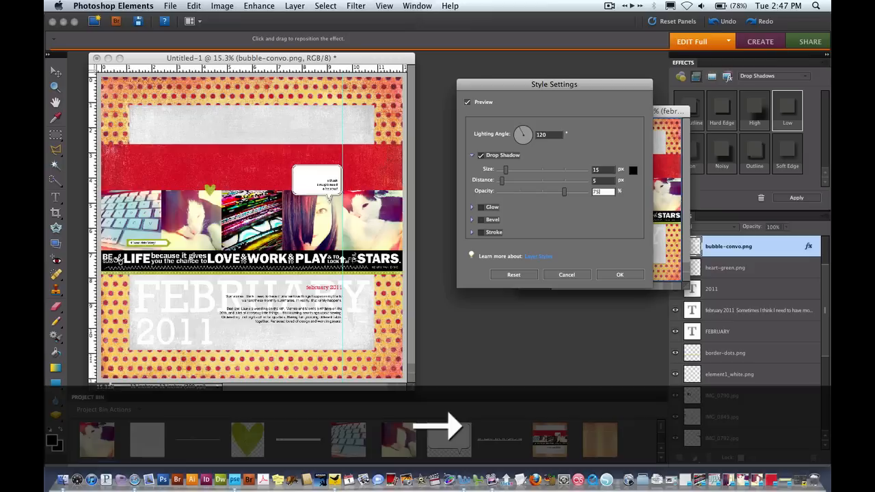
{"action": "key", "text": "BackSpace"}
{"action": "key", "text": "BackSpace"}
{"action": "type", "text": "40"}
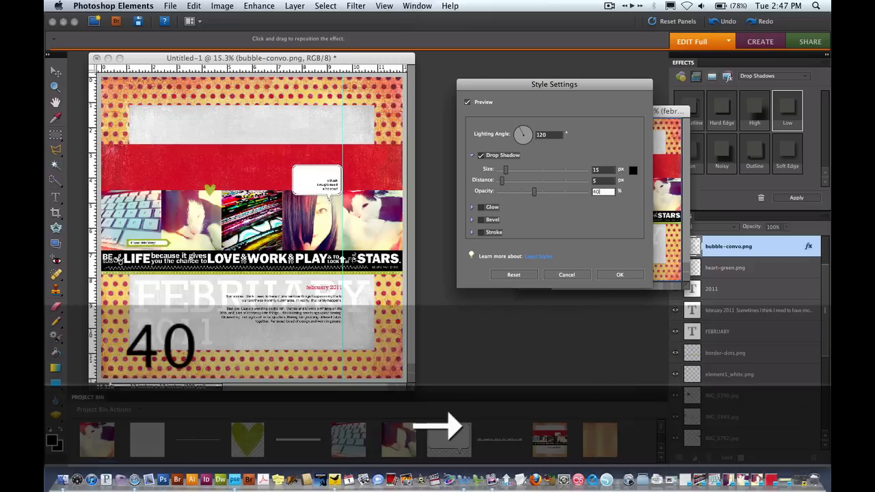
{"action": "left_click", "coordinate": [621, 275]}
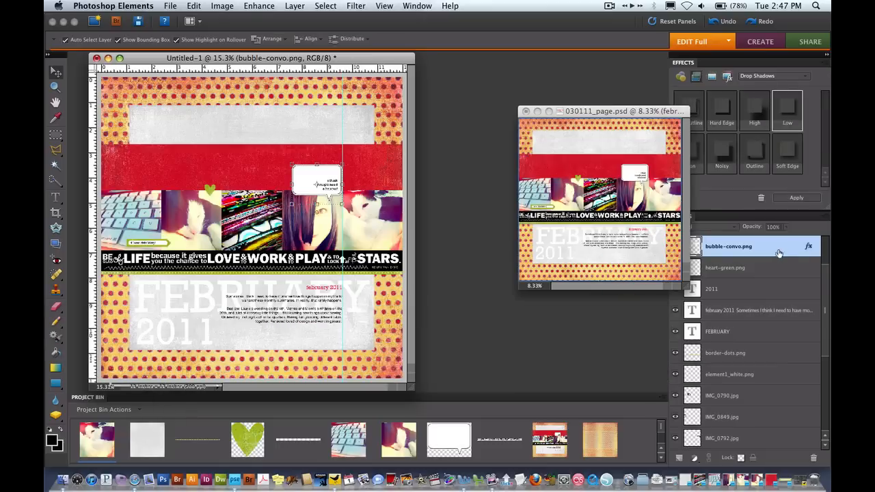
Copy the speech bubble's layer style onto the heart-green.png layer and hide the guides
{"action": "right_click", "coordinate": [792, 249]}
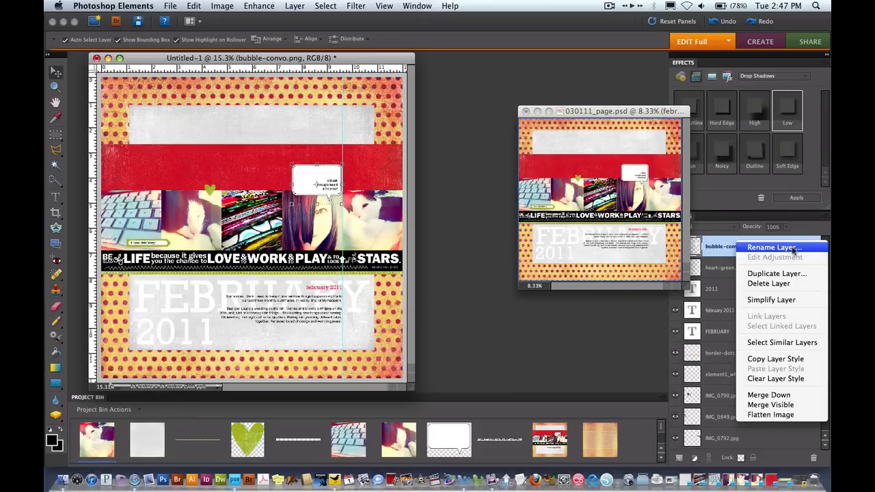
{"action": "left_click", "coordinate": [776, 358]}
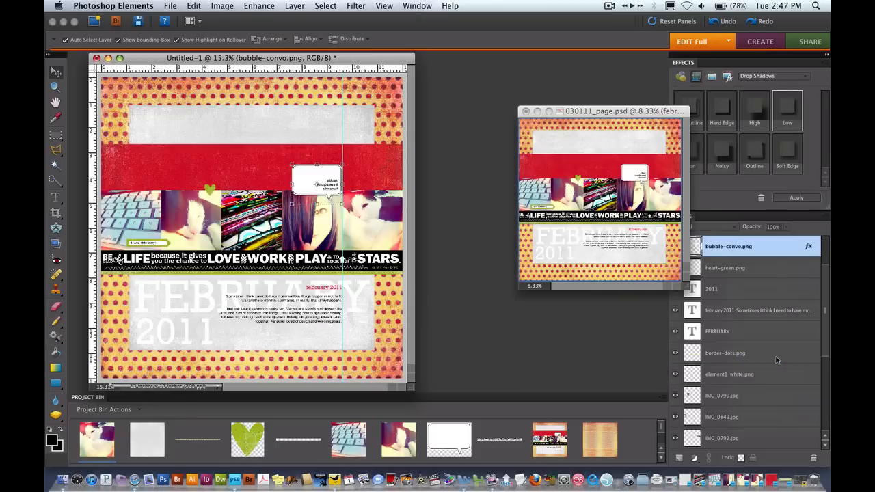
{"action": "left_click", "coordinate": [771, 270]}
{"action": "right_click", "coordinate": [772, 270]}
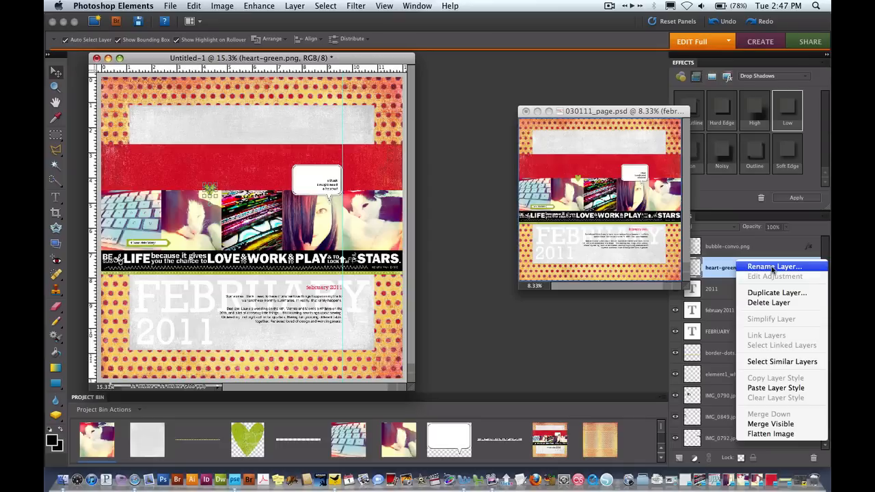
{"action": "left_click", "coordinate": [779, 388]}
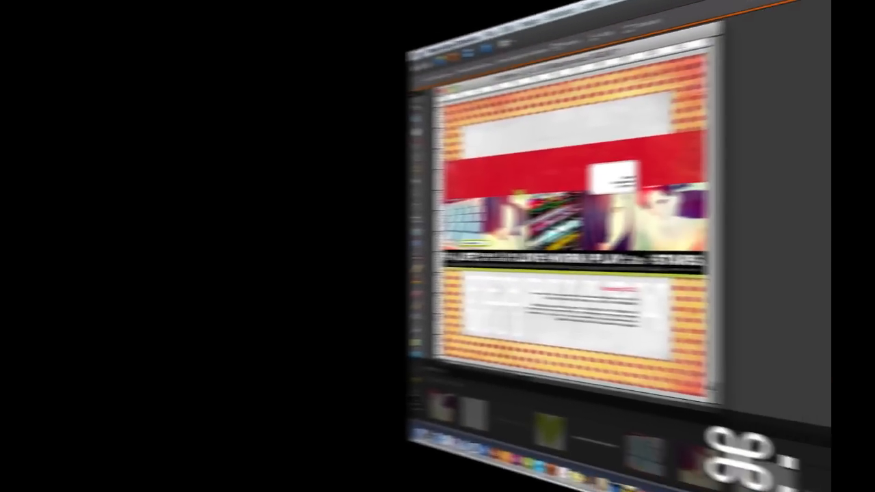
{"action": "key", "text": "super+semicolon"}
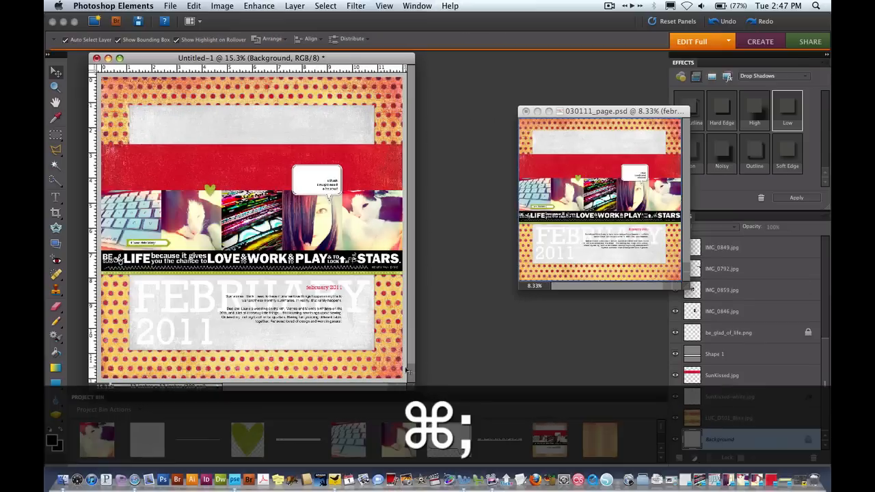